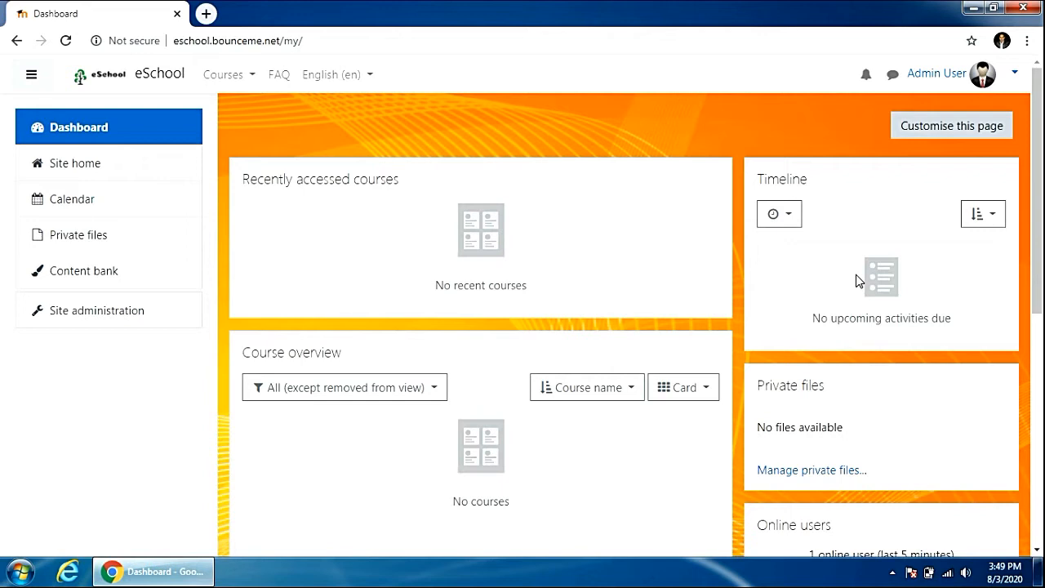
Open the management page for courses and categories from the site administration.
click(92, 318)
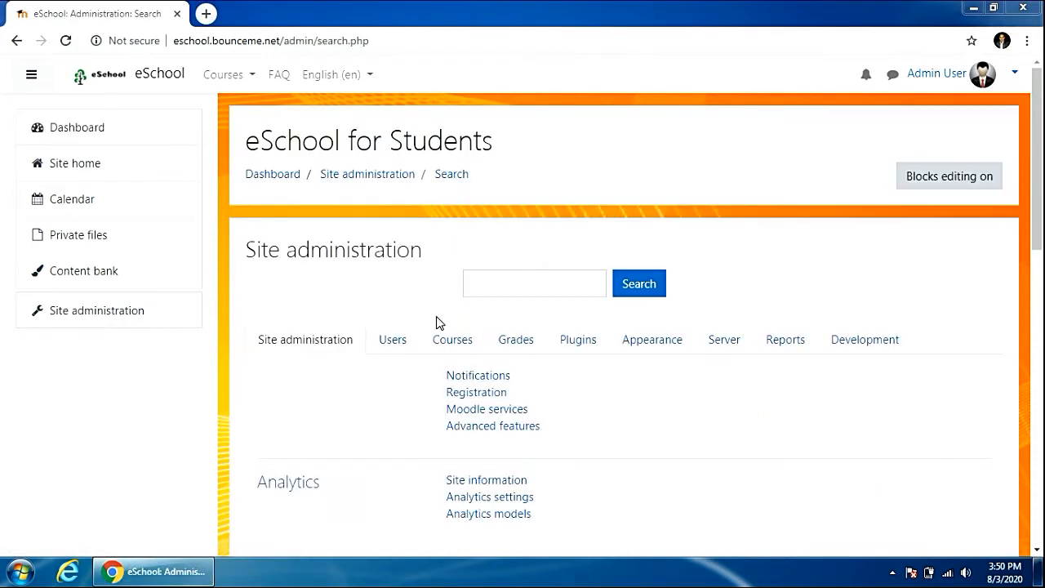
click(454, 348)
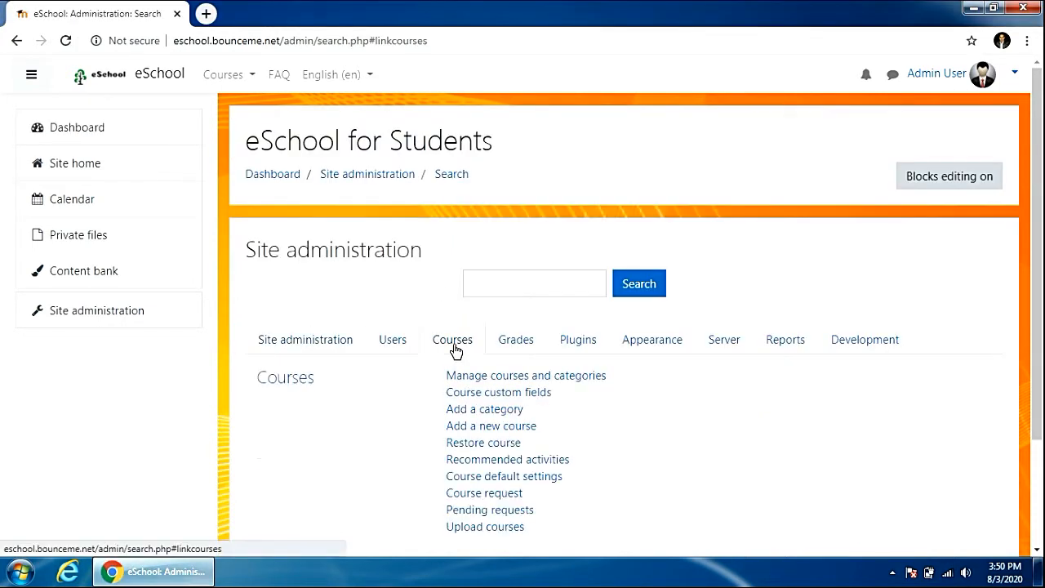
click(489, 382)
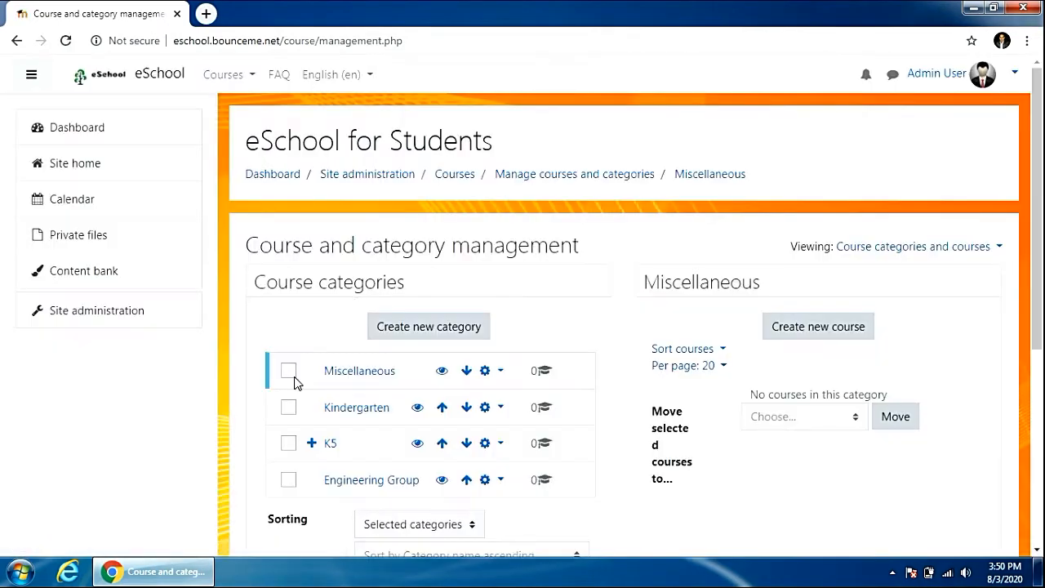
Open the English for Class 2 course page from the Class 2 subcategory of K5.
click(331, 445)
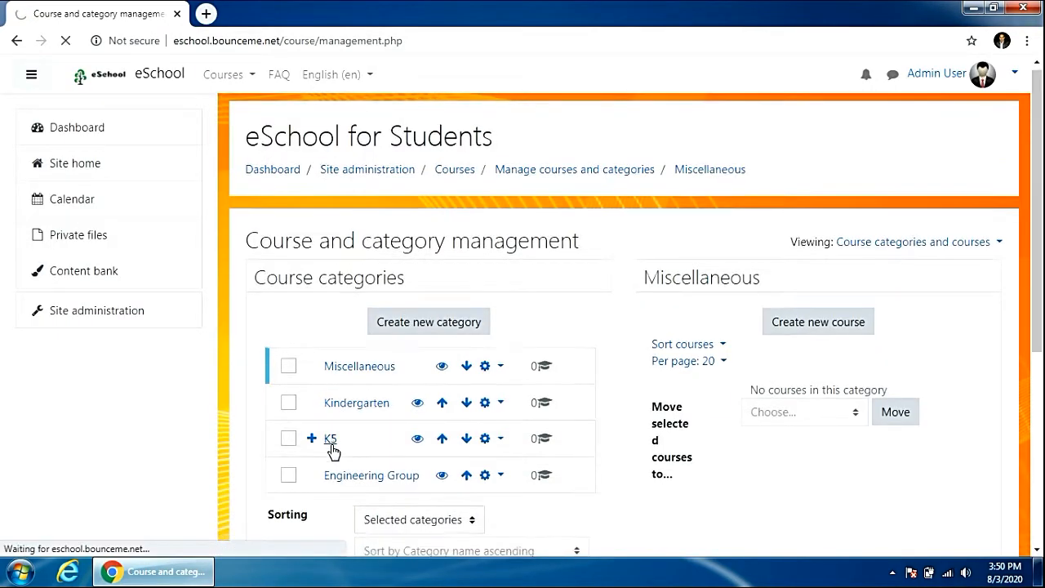
scroll(331, 441, down, 4)
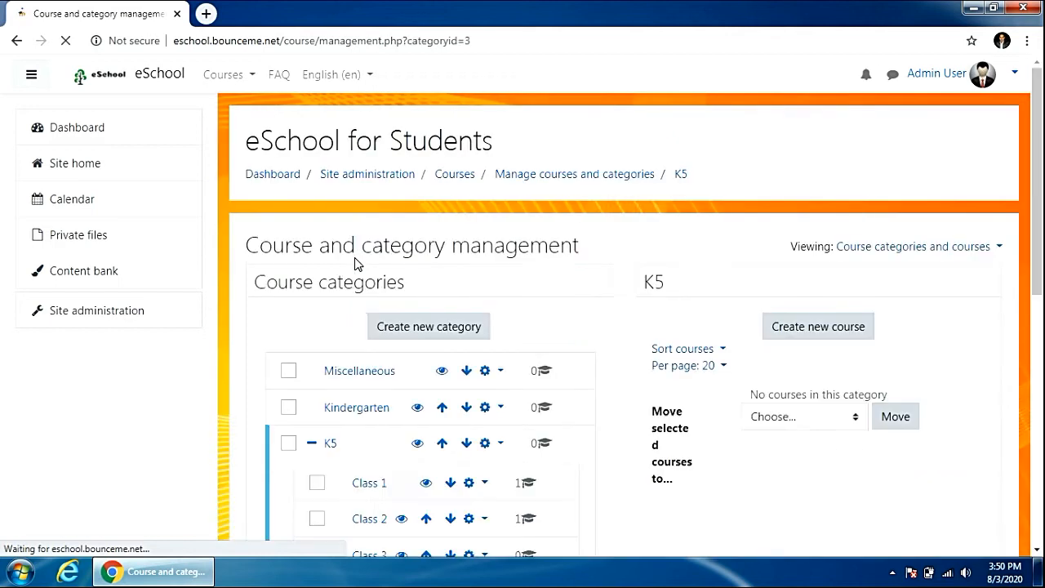
scroll(378, 326, down, 3)
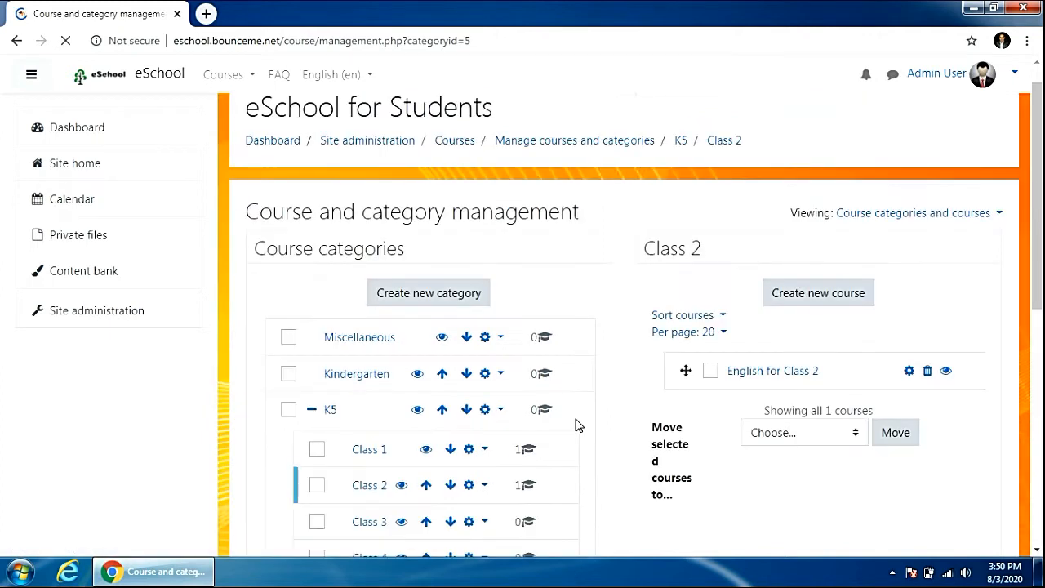
click(765, 374)
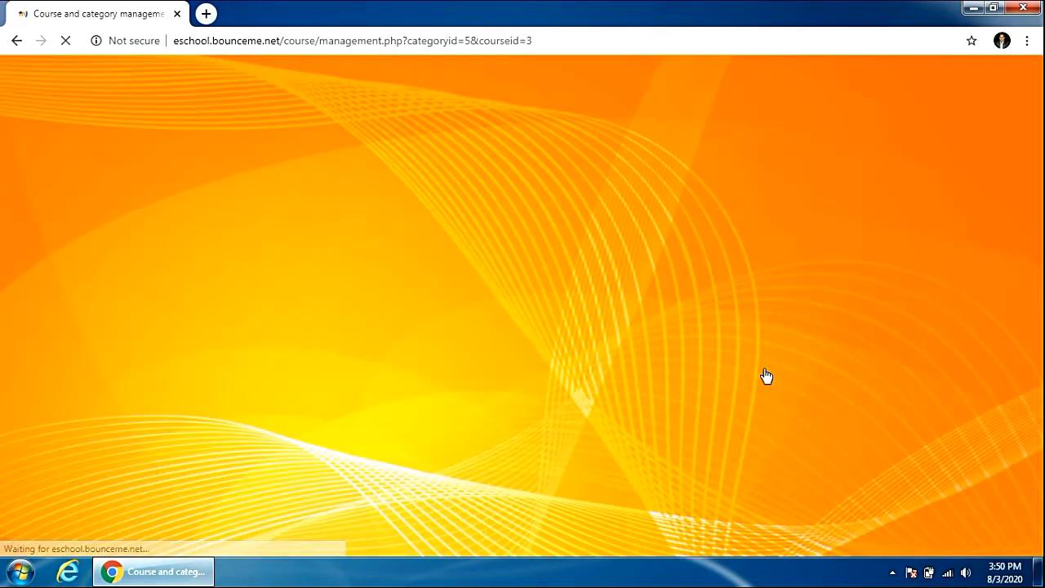
scroll(602, 326, down, 6)
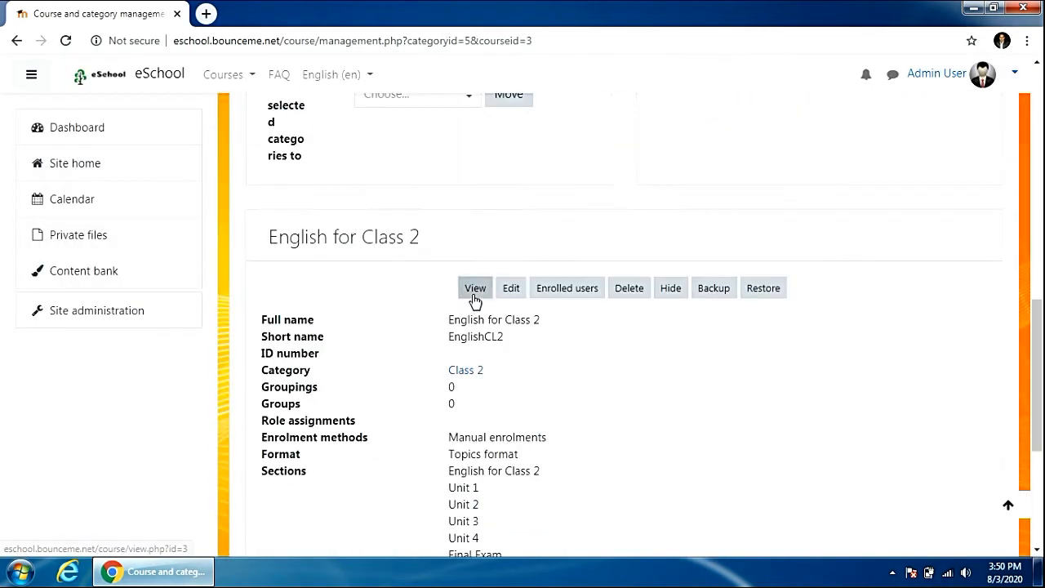
click(475, 297)
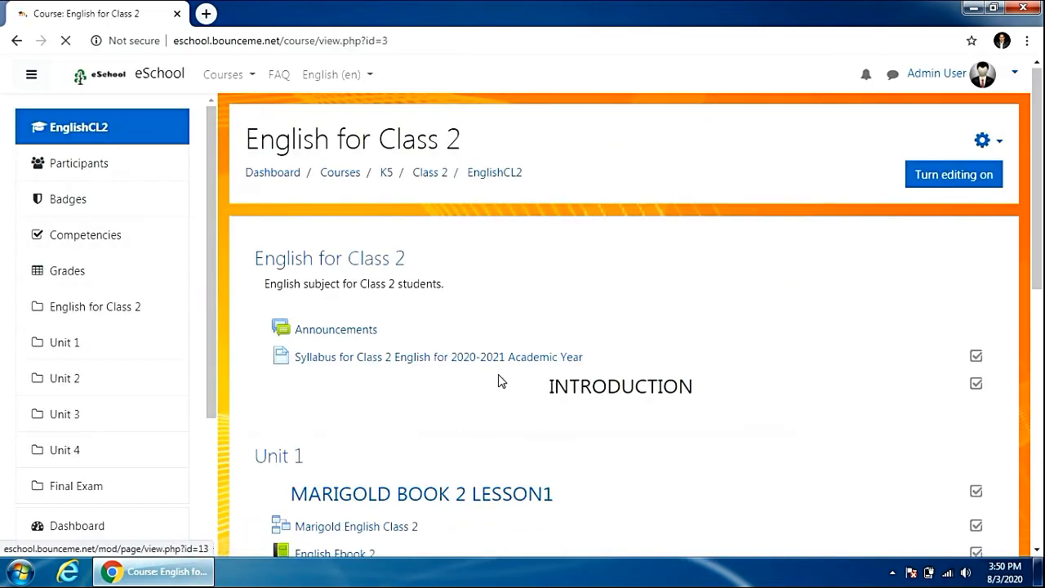
Turn on editing mode for the English for Class 2 course.
scroll(498, 381, down, 2)
scroll(501, 381, up, 2)
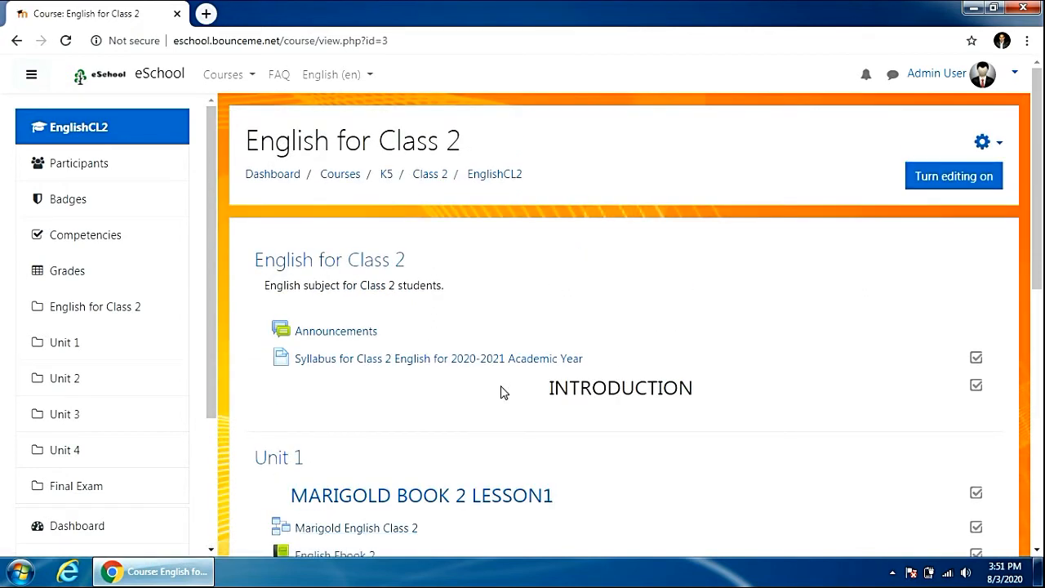
scroll(502, 412, down, 6)
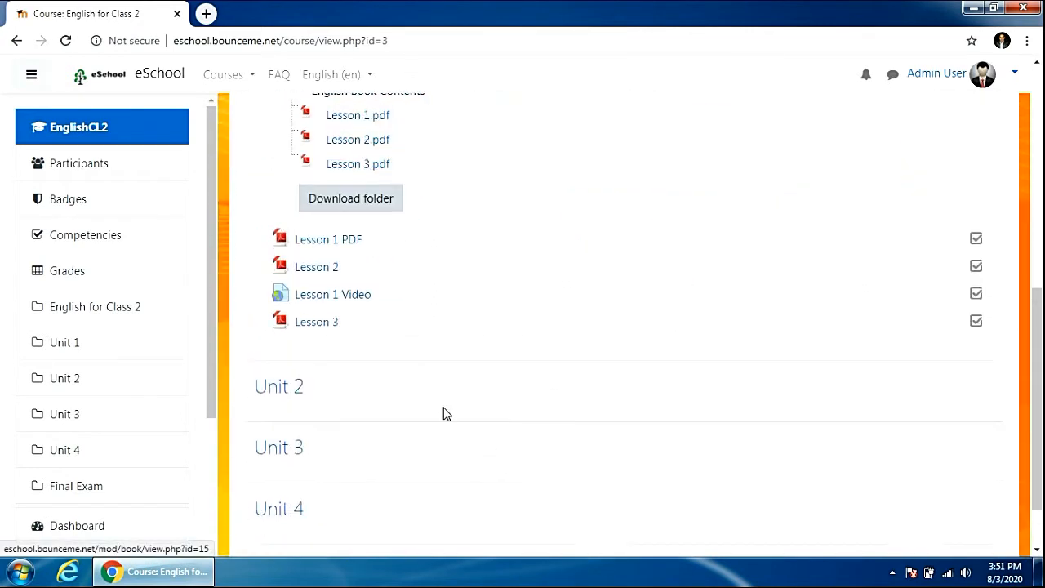
scroll(456, 369, up, 6)
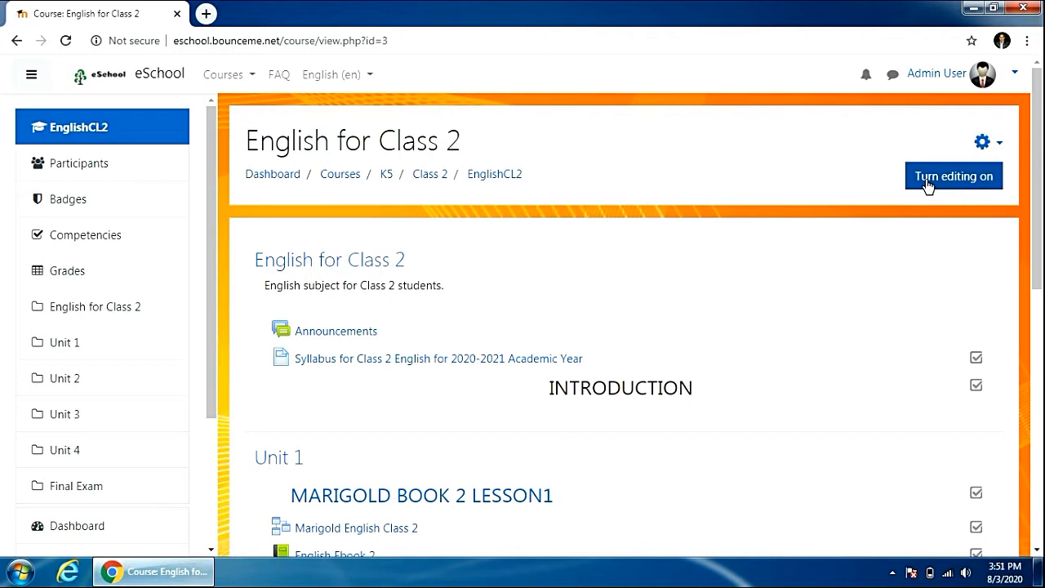
click(930, 184)
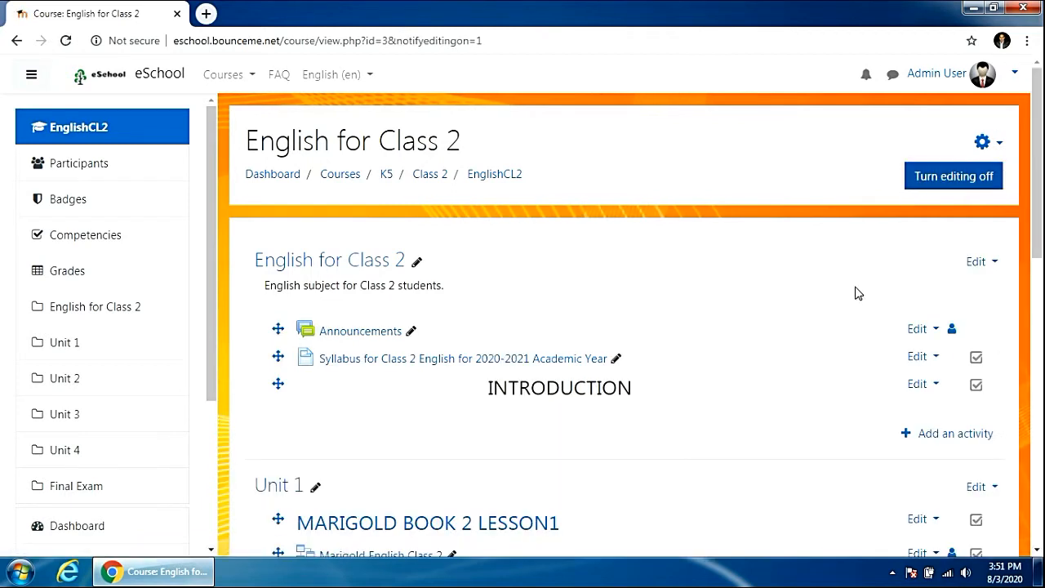
Rename the Unit 2 section as "Assignment".
scroll(620, 387, down, 6)
scroll(621, 387, down, 3)
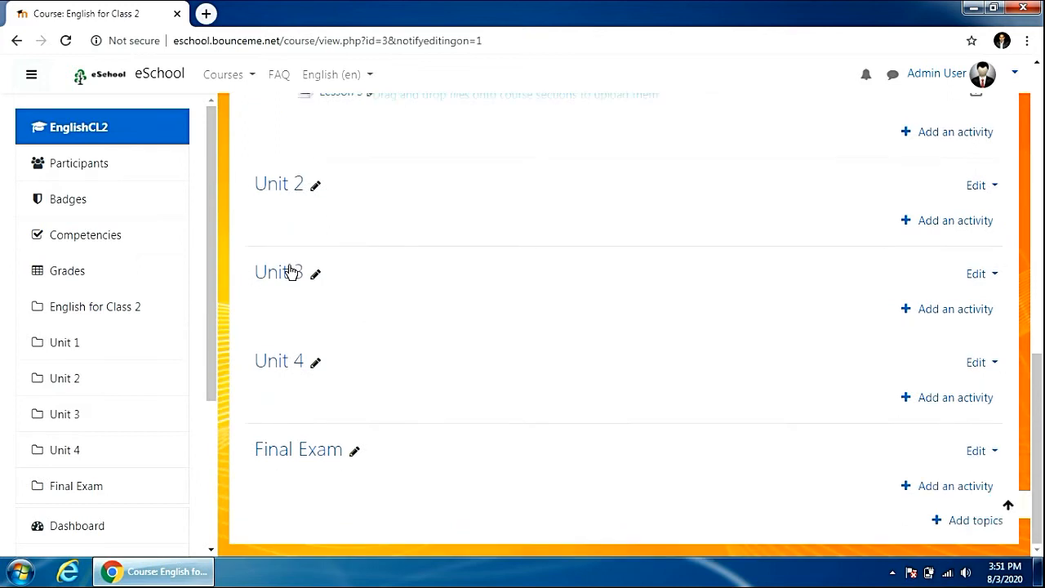
click(334, 185)
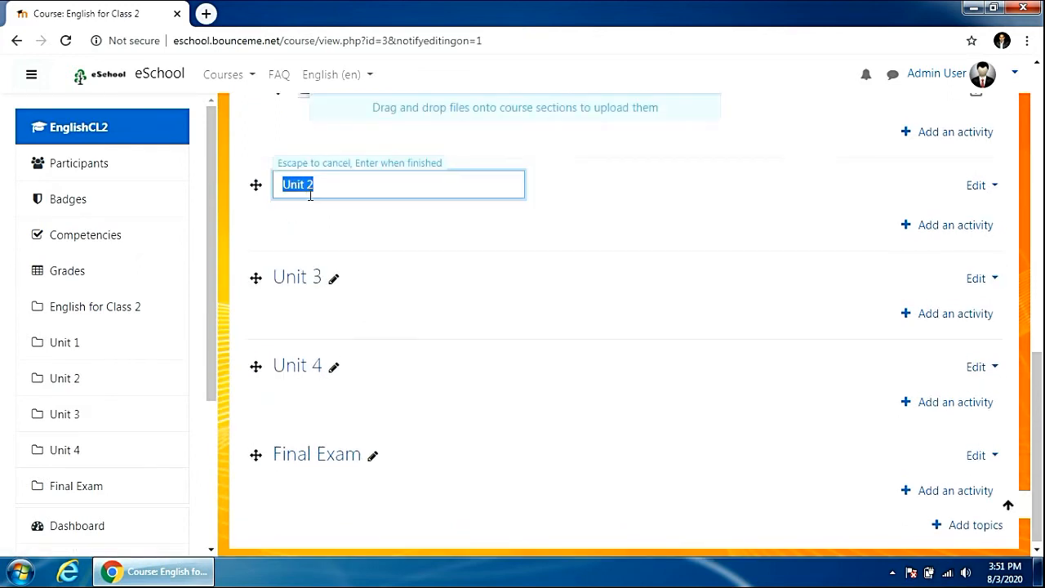
text(As)
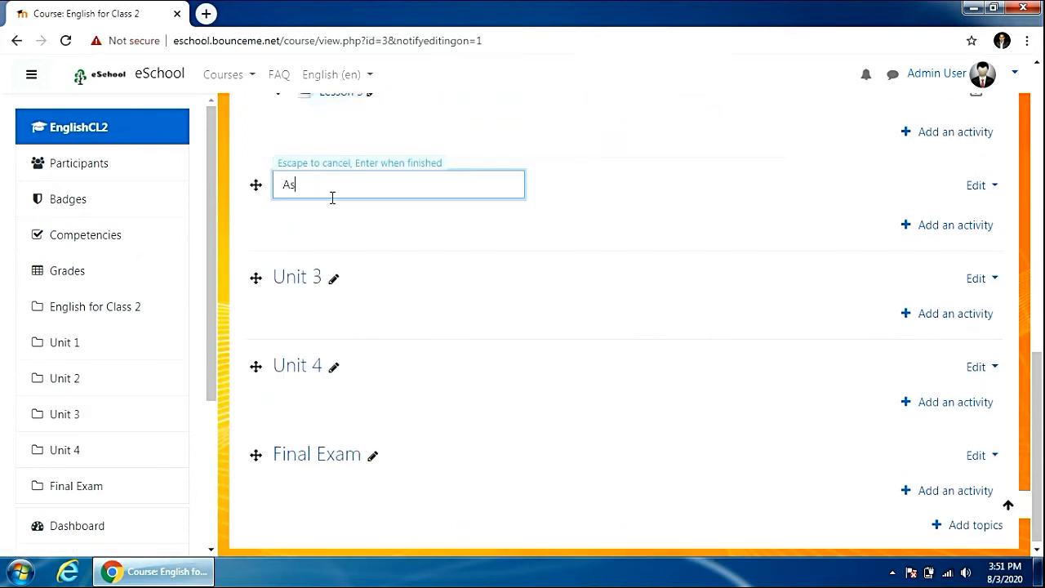
text(signment)
key(Return)
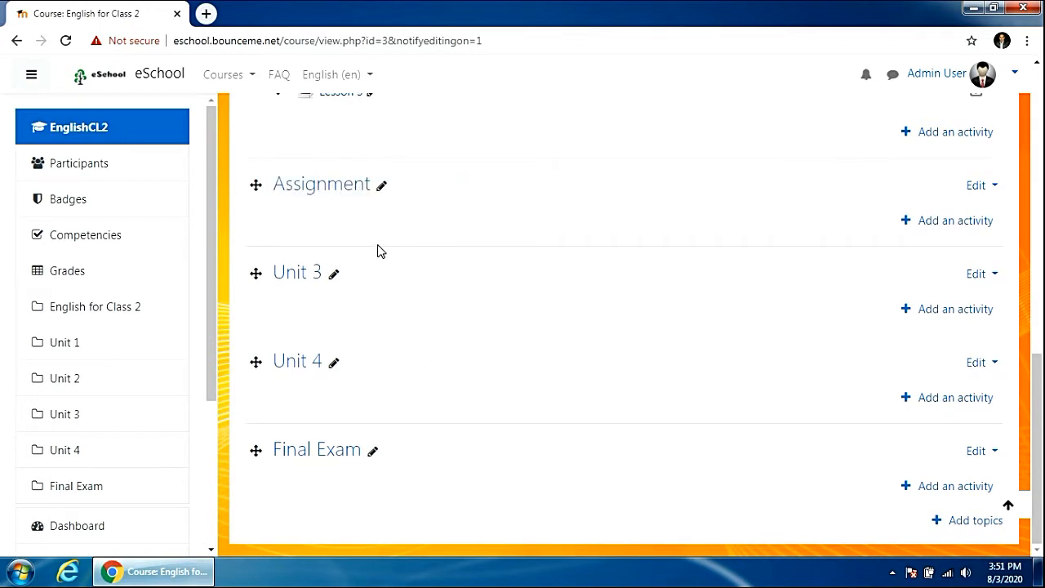
scroll(378, 253, up, 3)
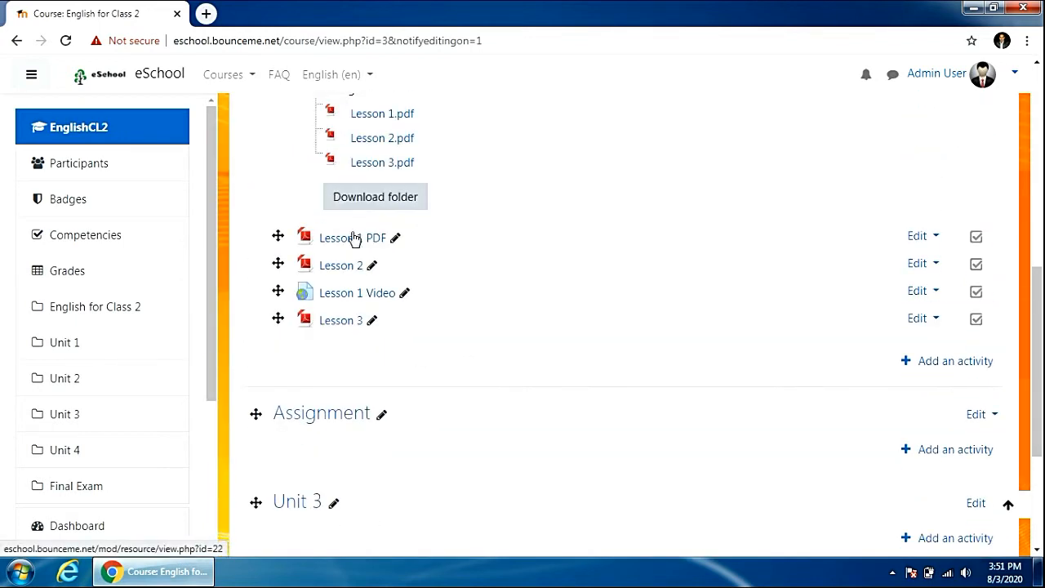
scroll(377, 263, up, 4)
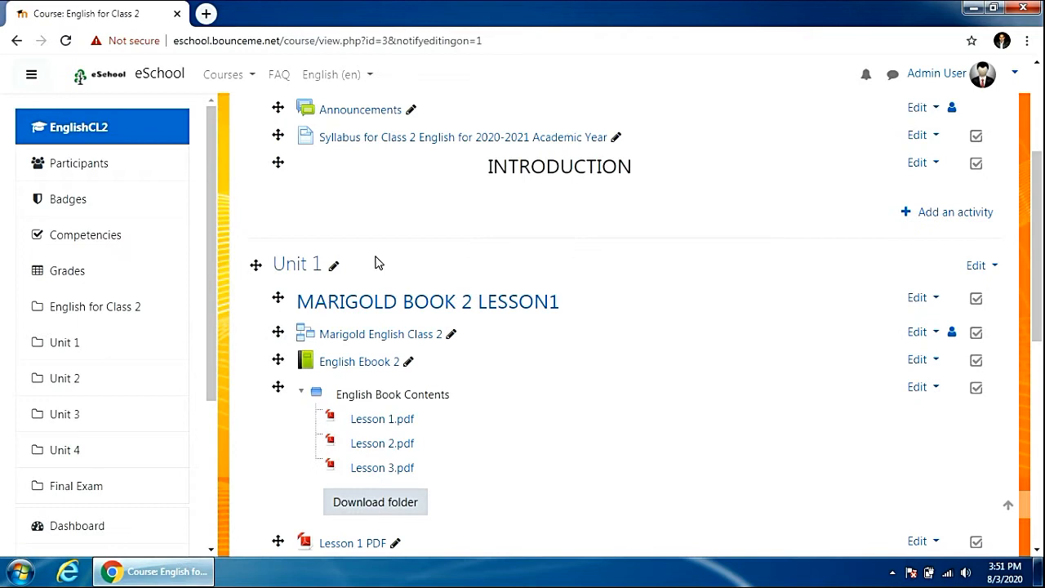
click(352, 346)
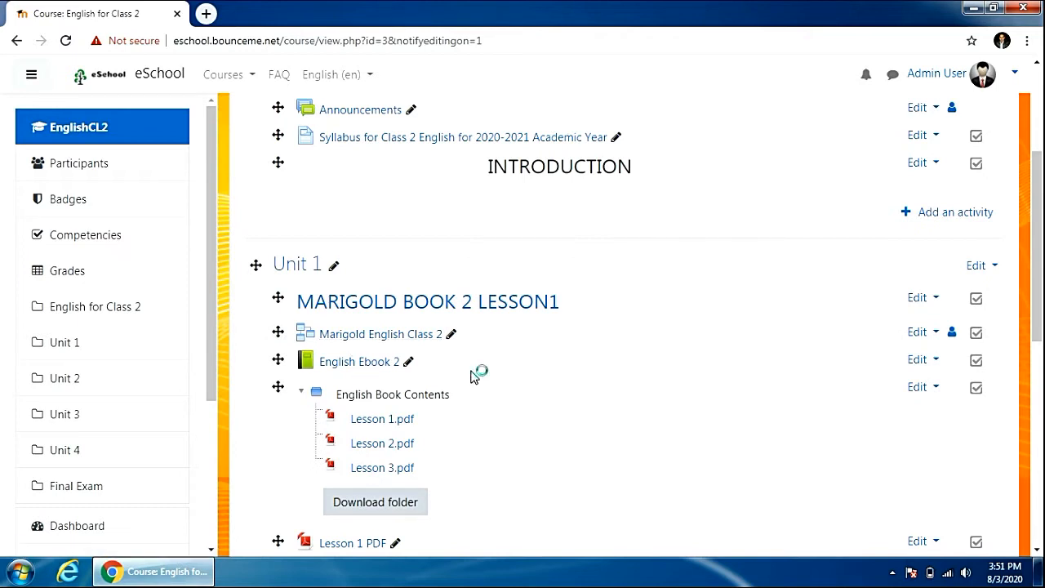
scroll(334, 228, down, 10)
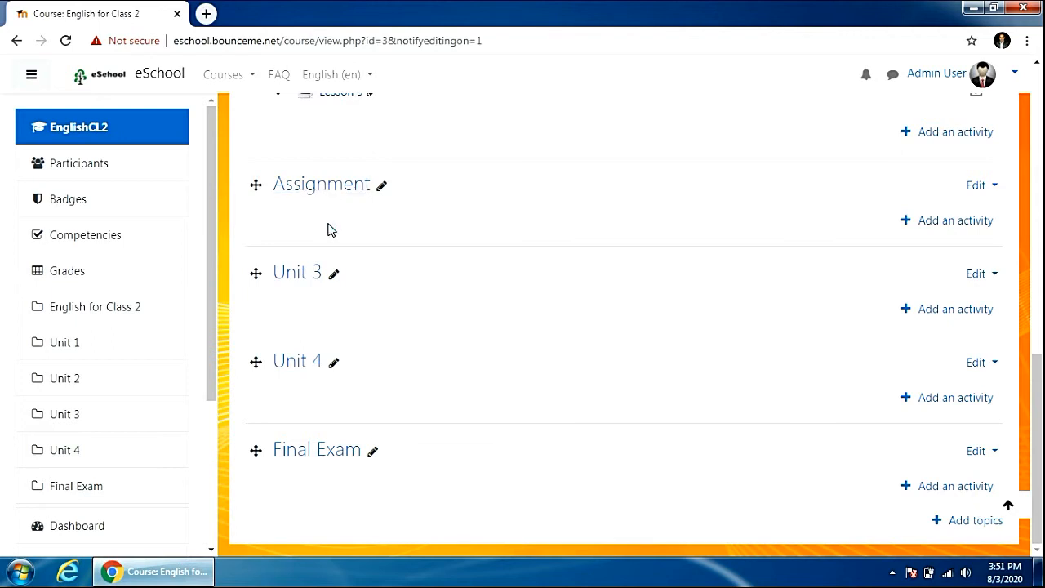
click(941, 222)
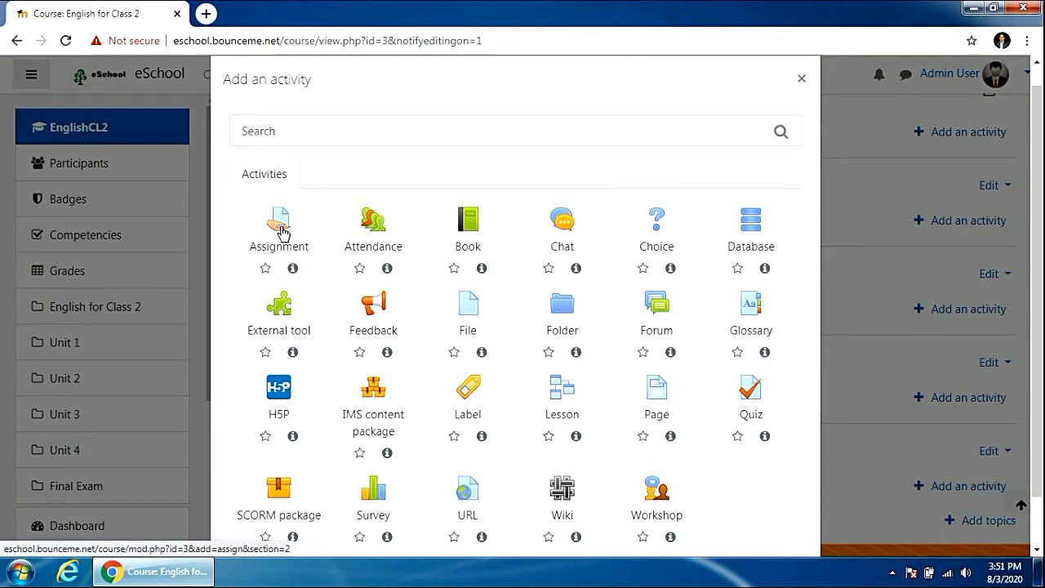
click(281, 232)
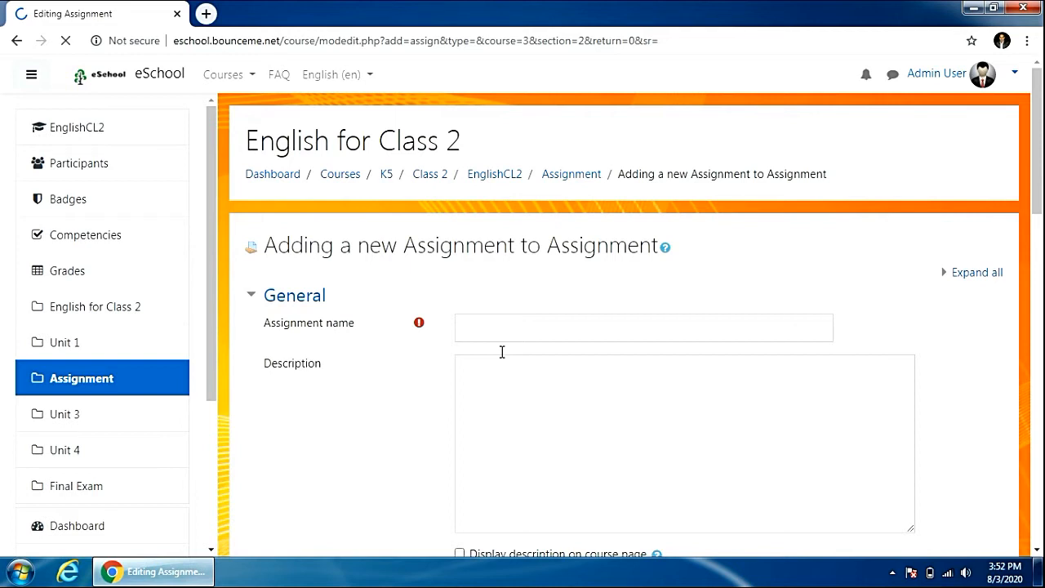
click(494, 329)
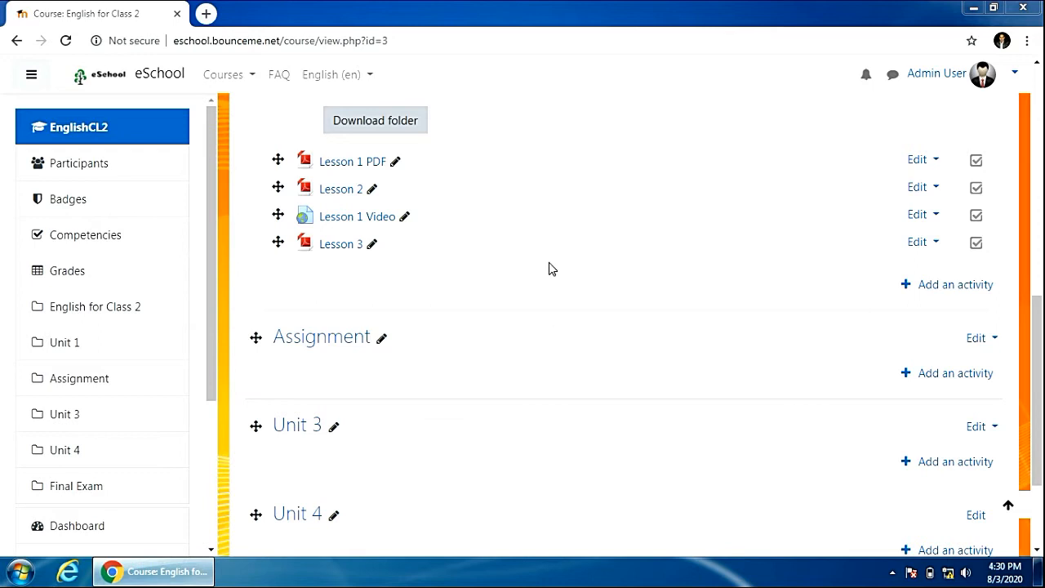
Add an Assignment activity named "Lesson 1 Assignment" to the Assignment section, described as "First assignment of English subject. Submit this in with 15 day".
click(939, 381)
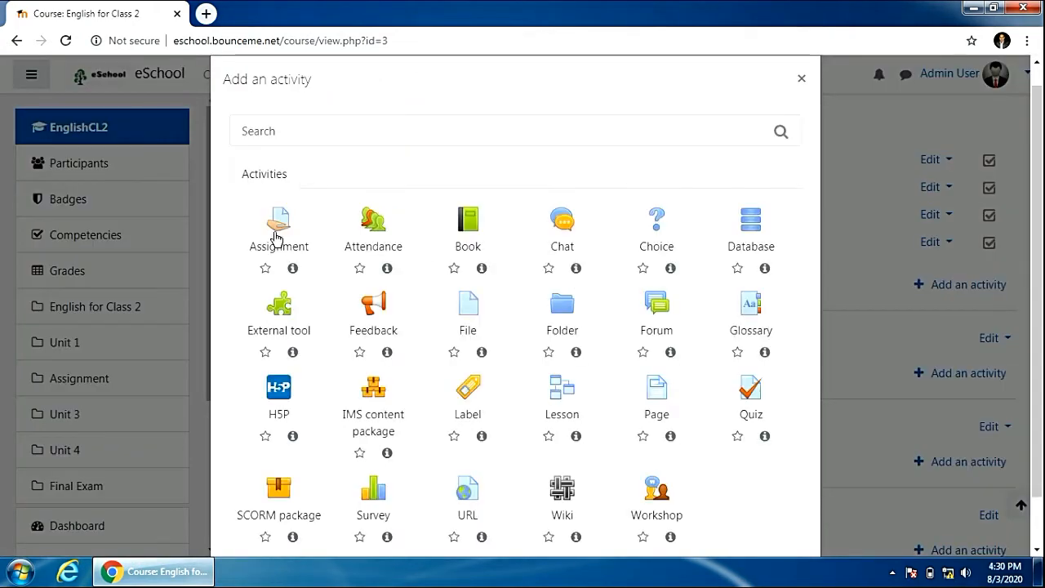
click(279, 231)
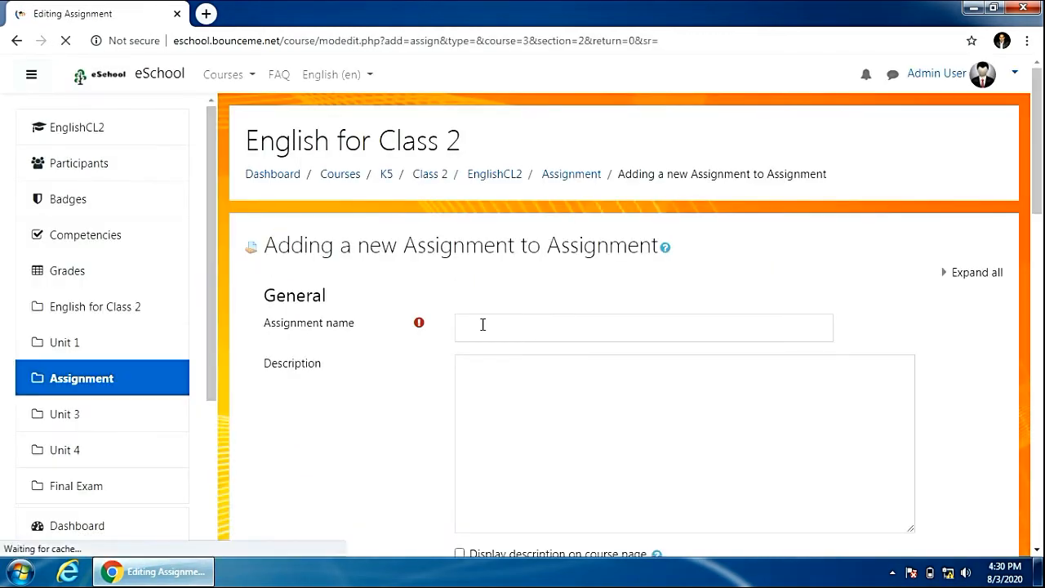
click(485, 325)
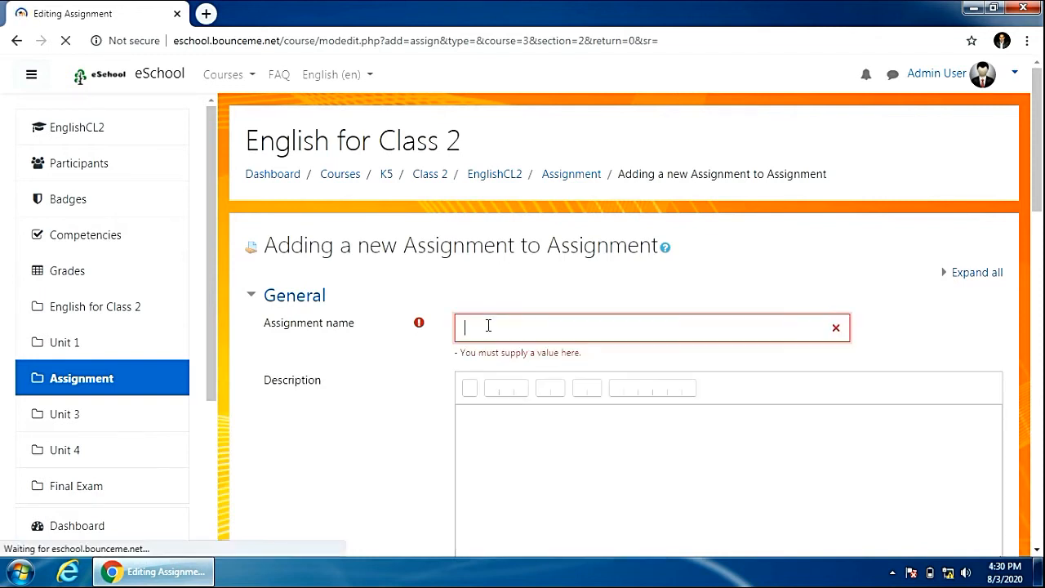
click(488, 325)
text(L)
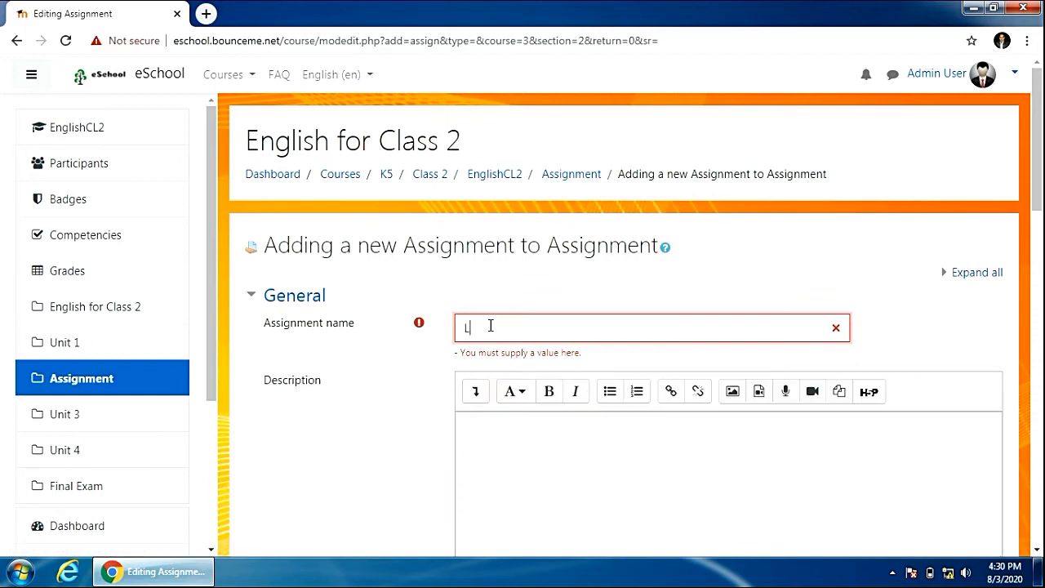
text(esson 1 Assignment)
click(503, 431)
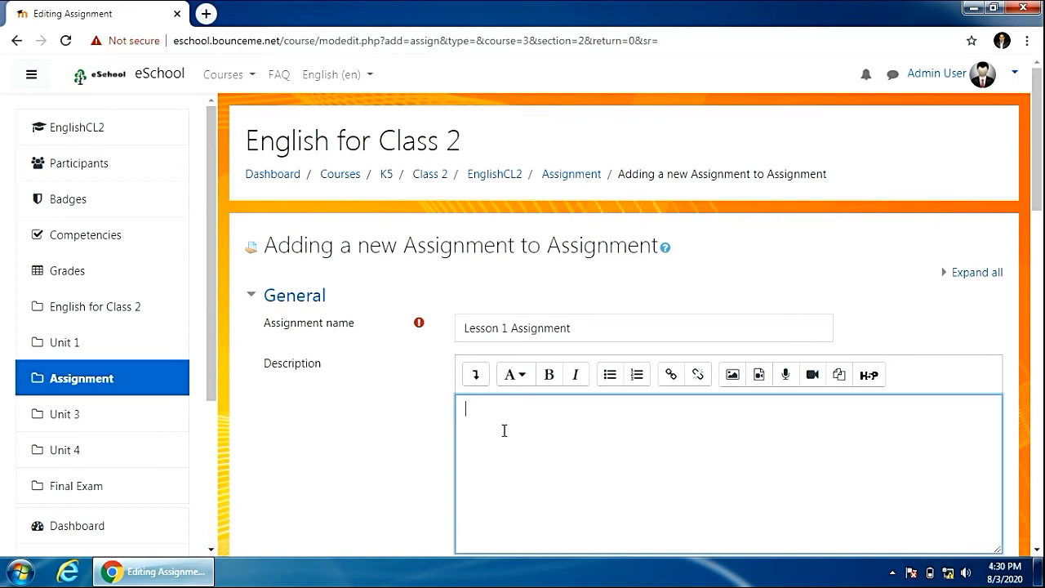
text(First assignment of English subject.  Submit this in with 15 day)
Upload "CBSE Class 2 English Practice Worksheets (17)-First Day at School (1).pdf" from the Desktop as an additional file of the assignment.
scroll(497, 425, down, 5)
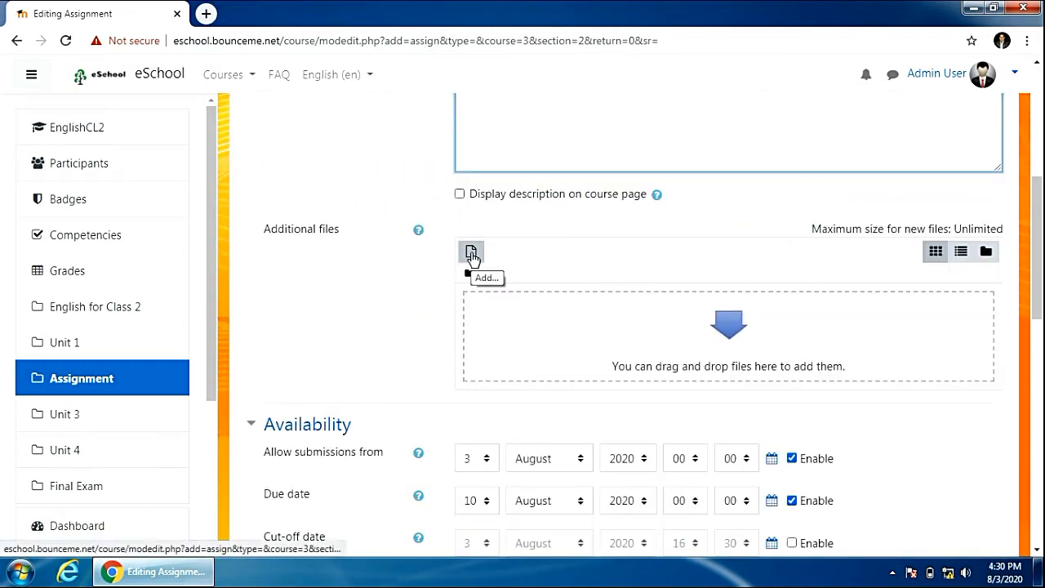
click(471, 256)
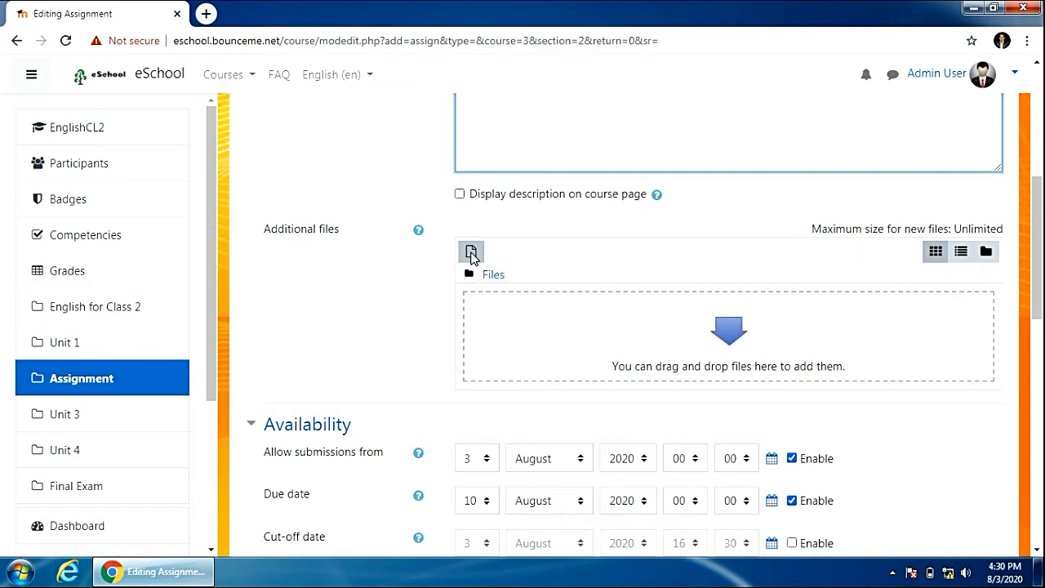
click(415, 271)
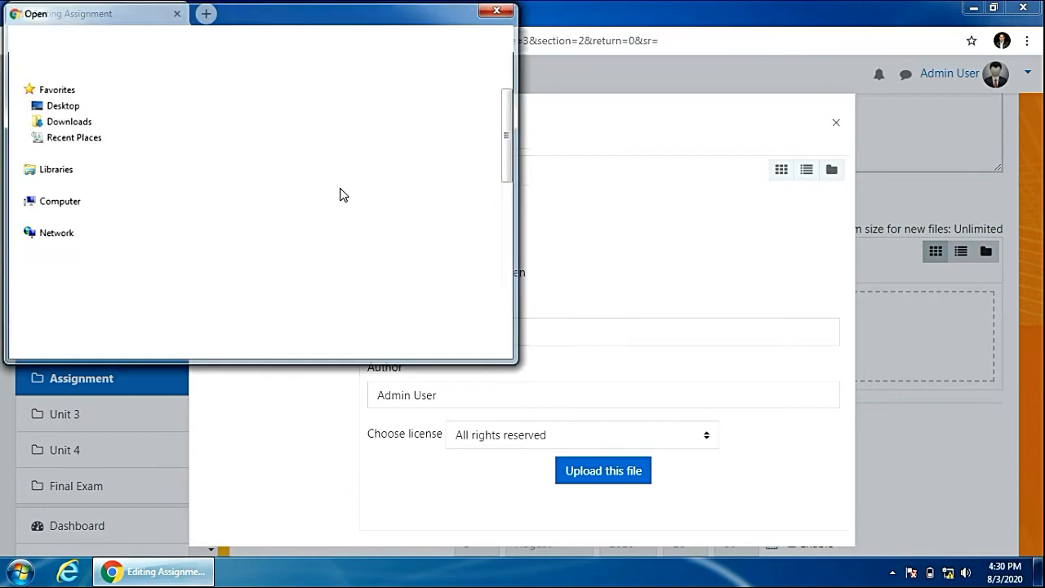
scroll(508, 224, down, 5)
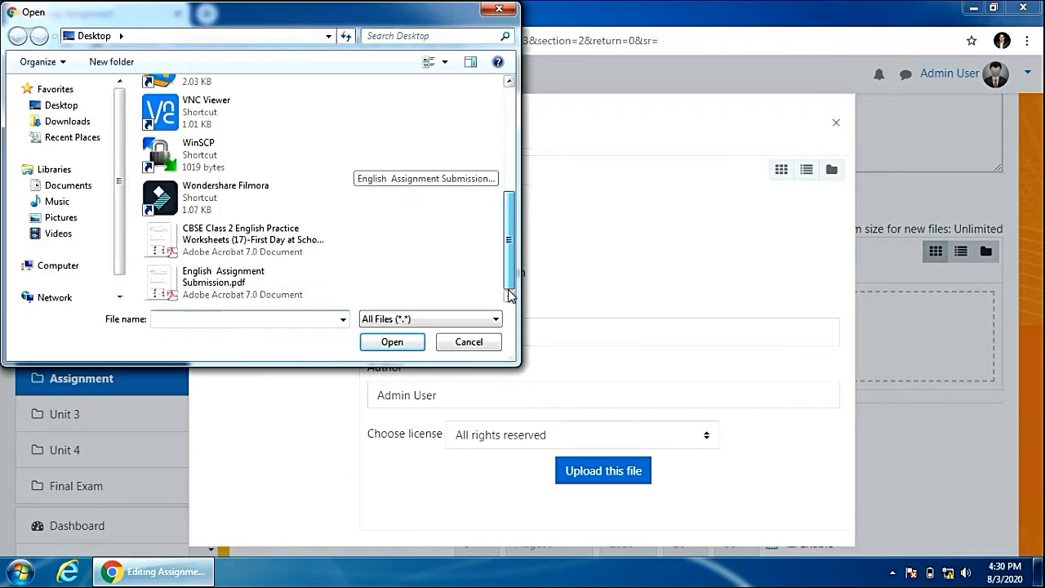
click(214, 243)
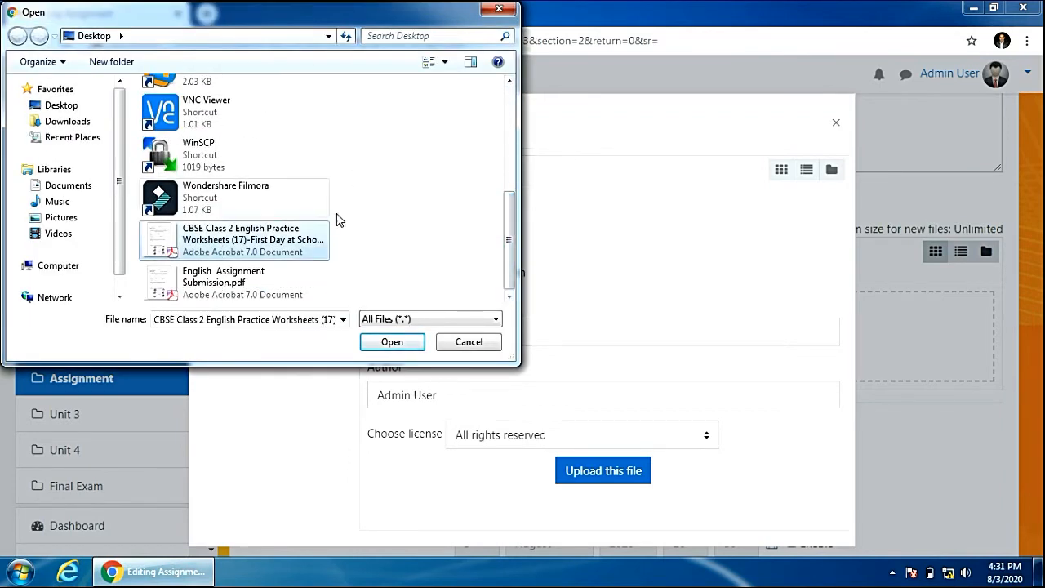
click(387, 343)
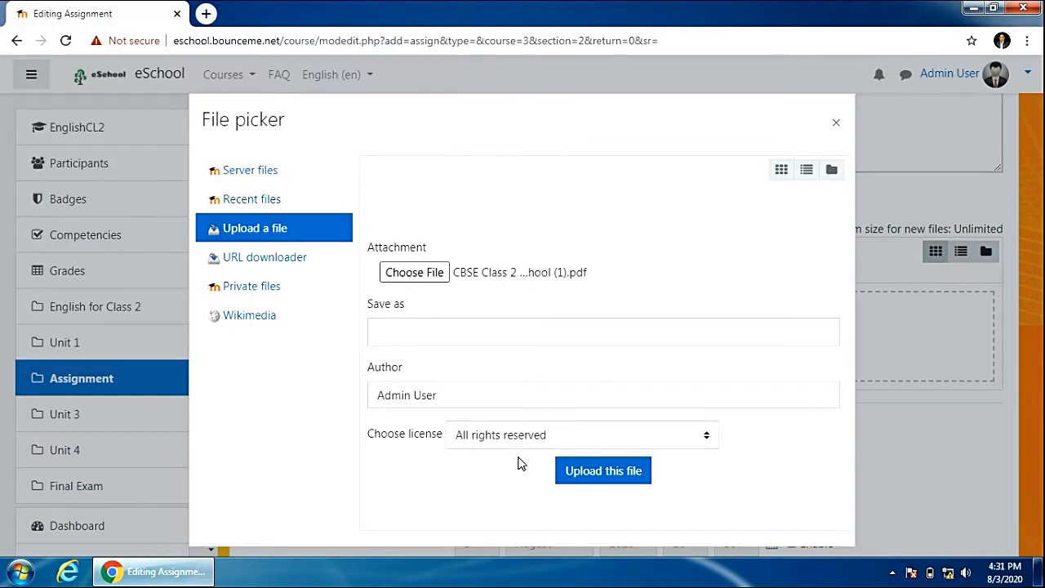
click(596, 476)
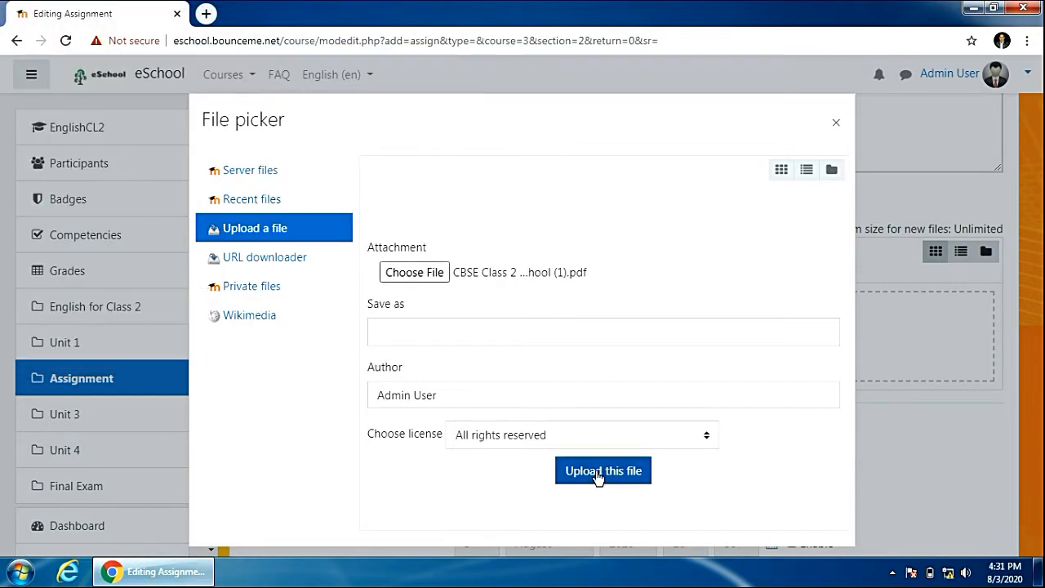
click(597, 476)
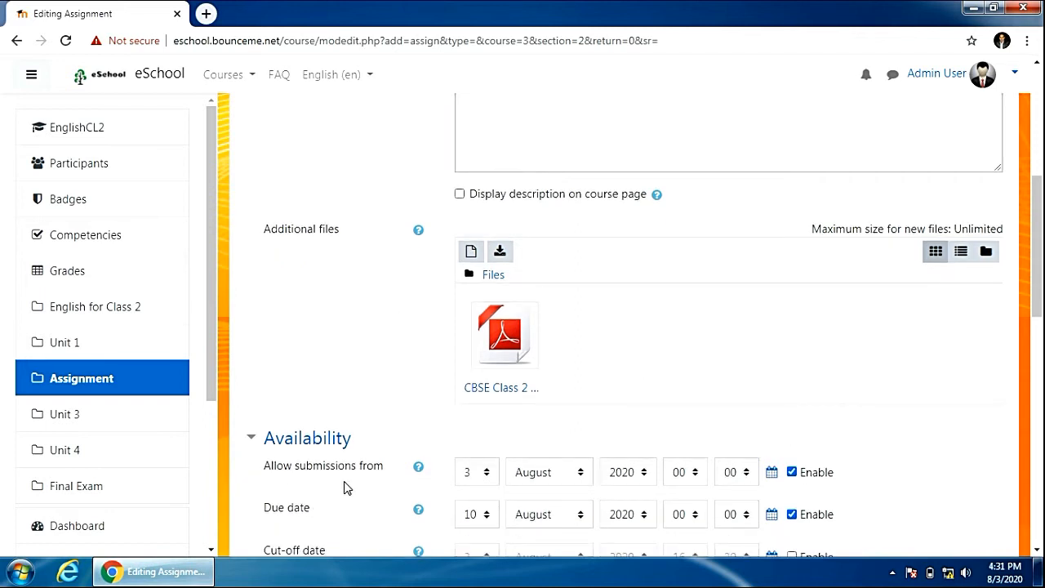
Review the assignment's availability dates, submission types, maximum submission size choices, accepted file types and feedback types.
scroll(303, 474, down, 3)
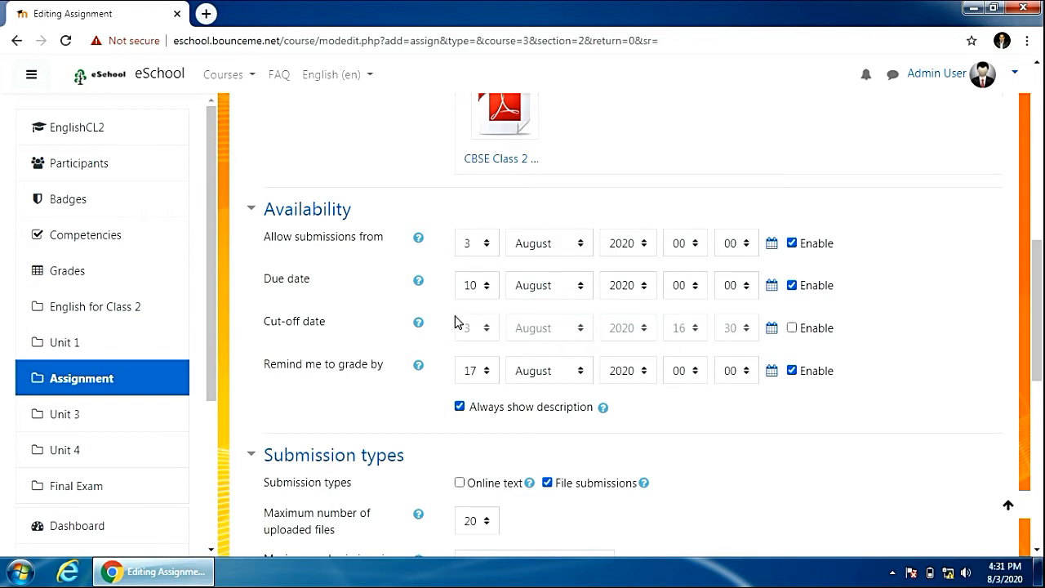
scroll(454, 389, down, 3)
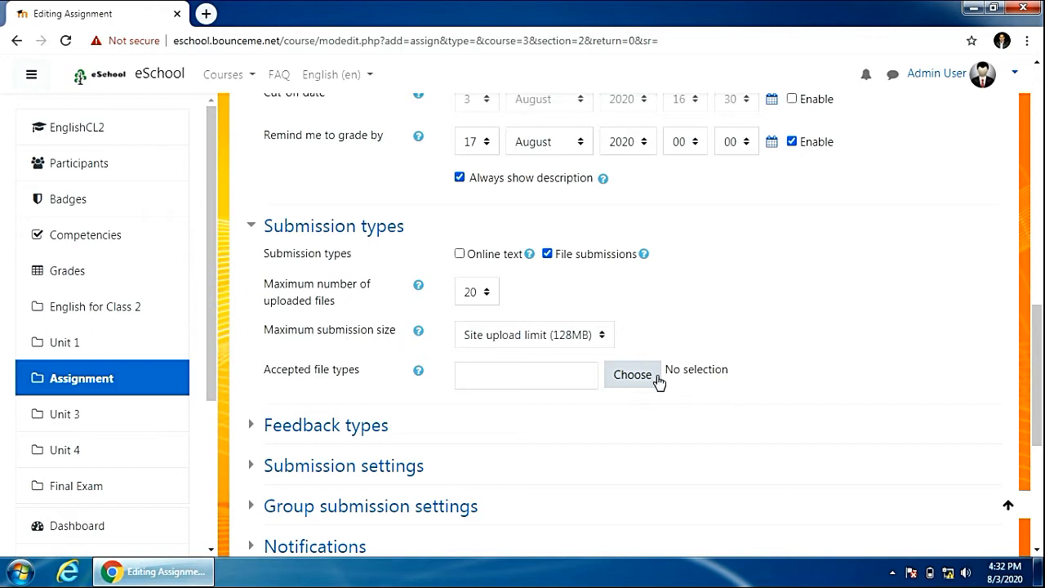
click(567, 341)
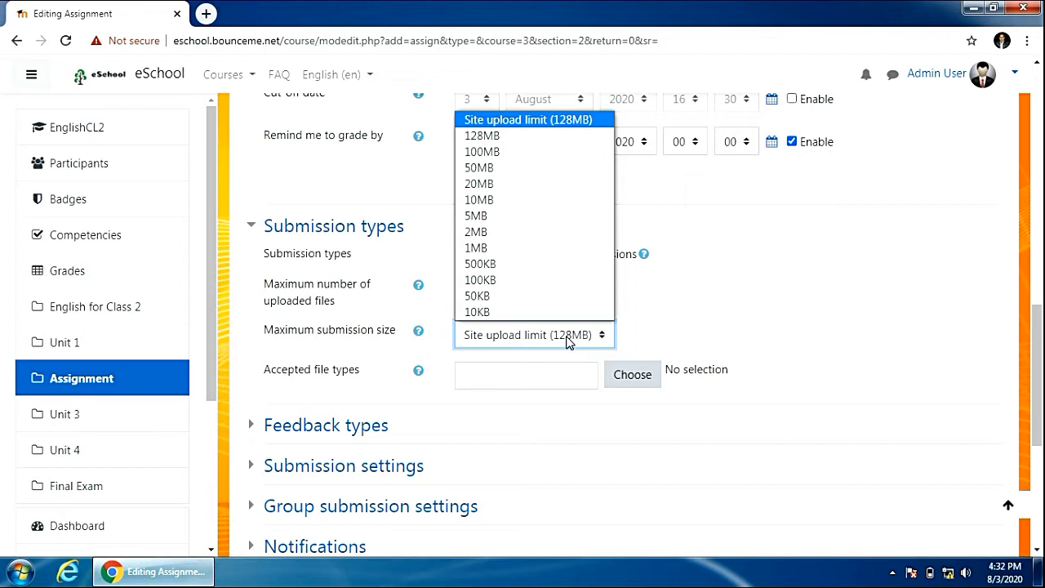
click(767, 301)
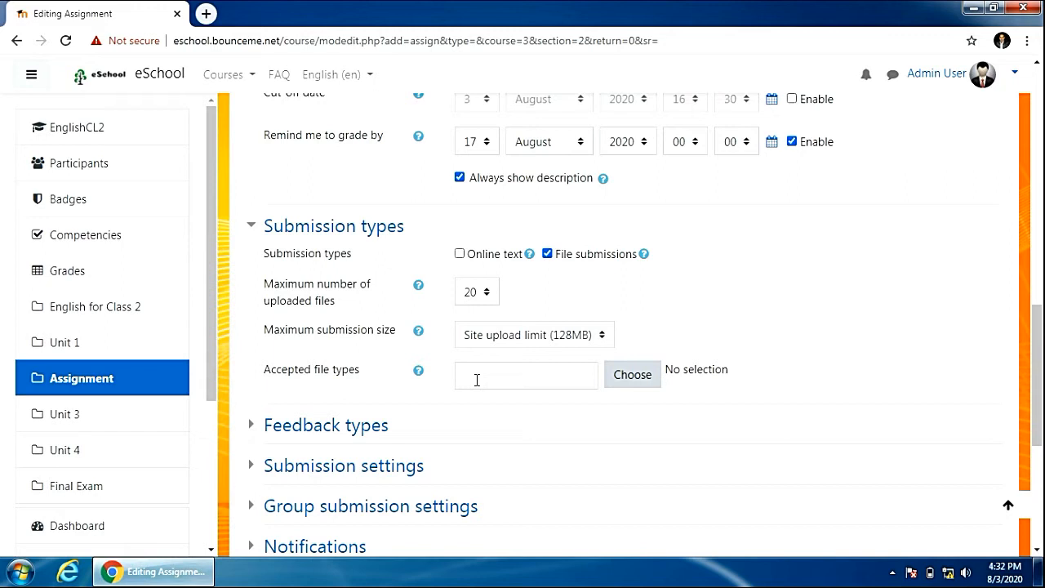
click(495, 378)
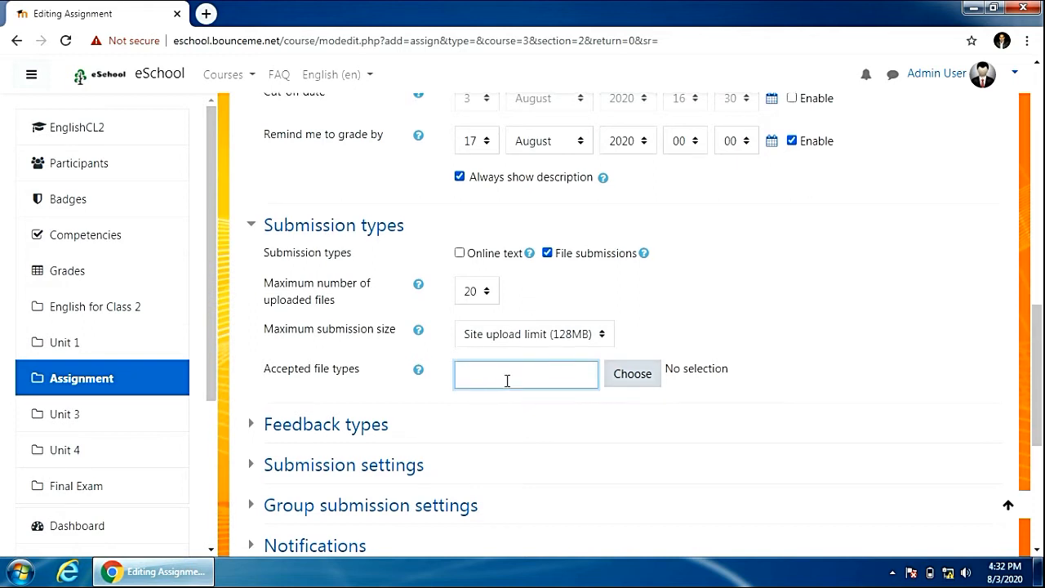
scroll(506, 377, down, 3)
click(285, 203)
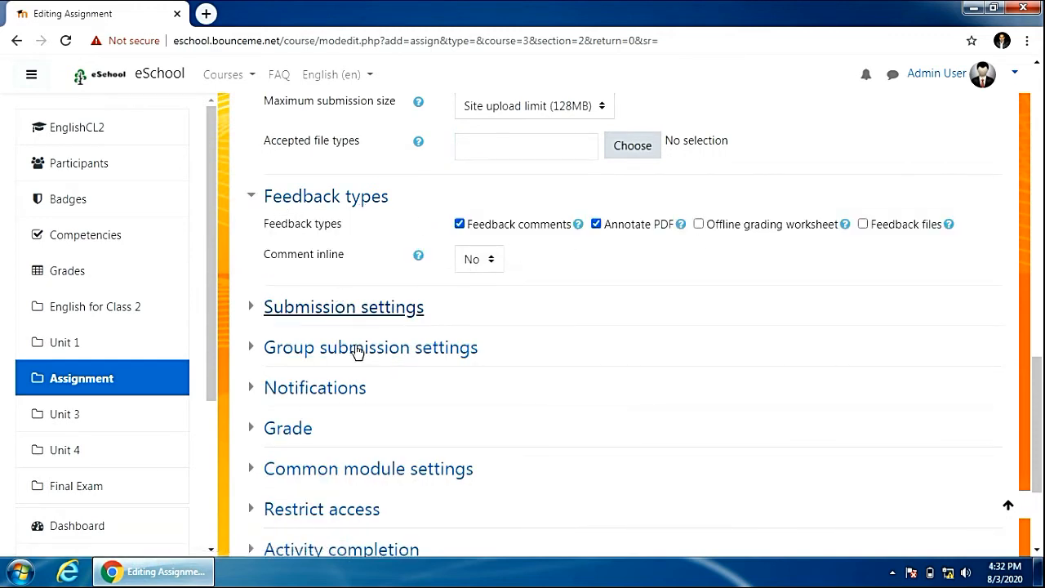
Set both submission requirements, clicking the submit button and accepting the submission statement, to Yes.
click(310, 308)
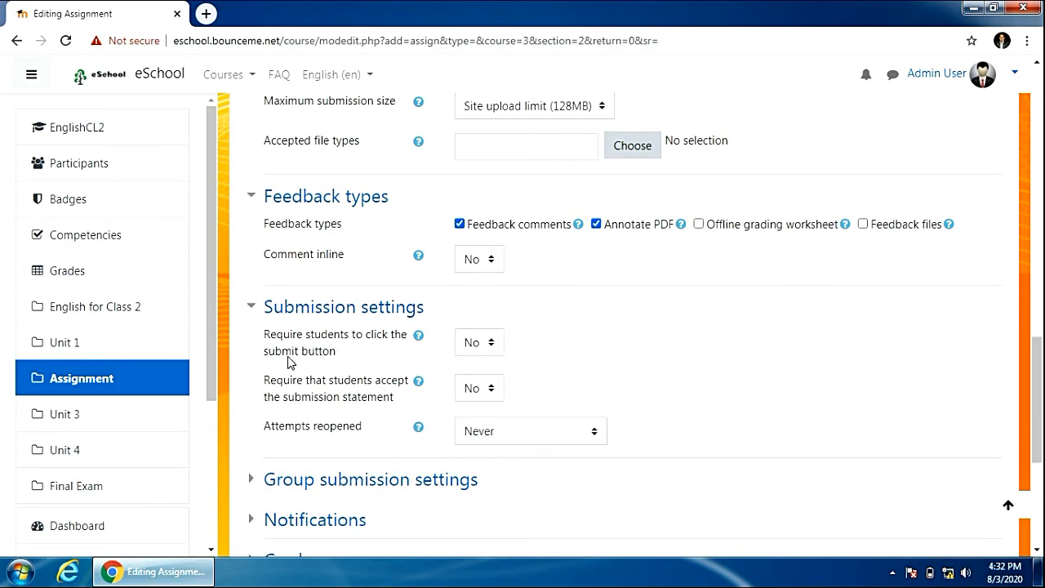
click(481, 344)
click(473, 381)
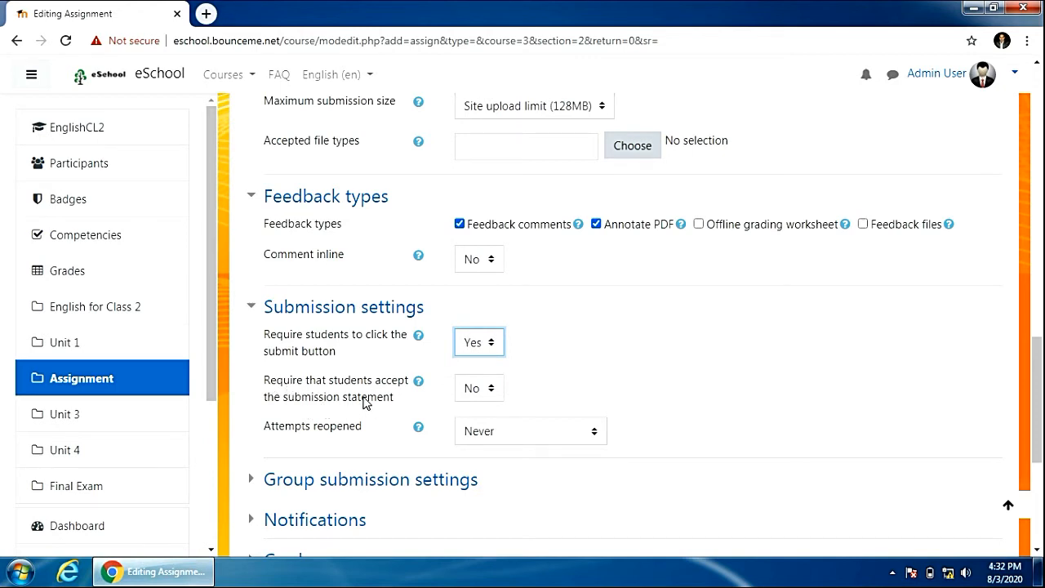
click(467, 389)
click(471, 428)
Check the group submission settings and set "Notify graders about submissions" to Yes, keeping the default student notification at Yes.
scroll(357, 418, down, 3)
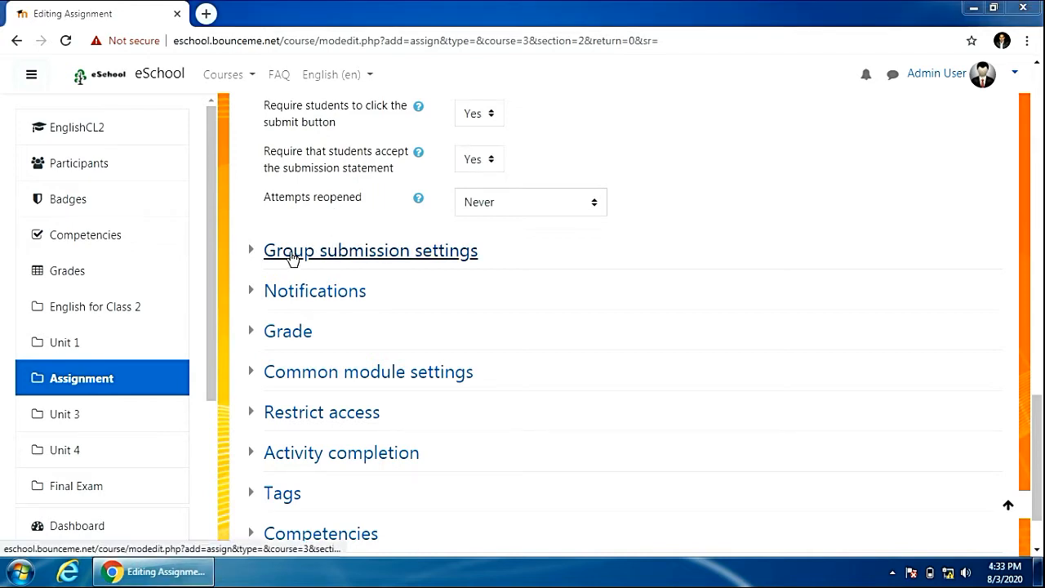
click(292, 258)
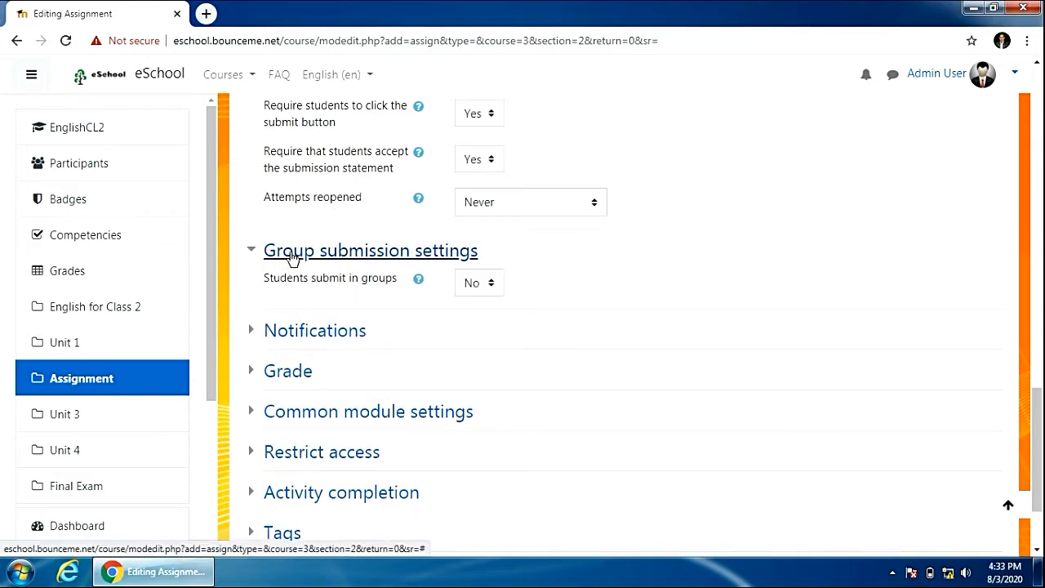
click(291, 334)
click(484, 377)
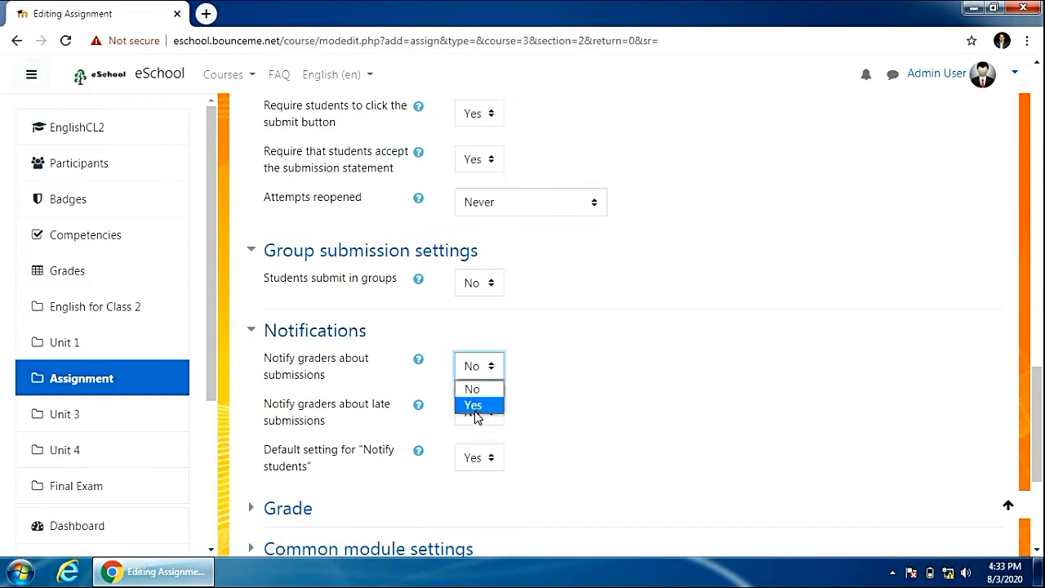
click(480, 406)
click(480, 460)
click(479, 465)
scroll(338, 499, down, 2)
Set the assignment's grade to pass to 60, and save the assignment, returning to the course.
click(289, 353)
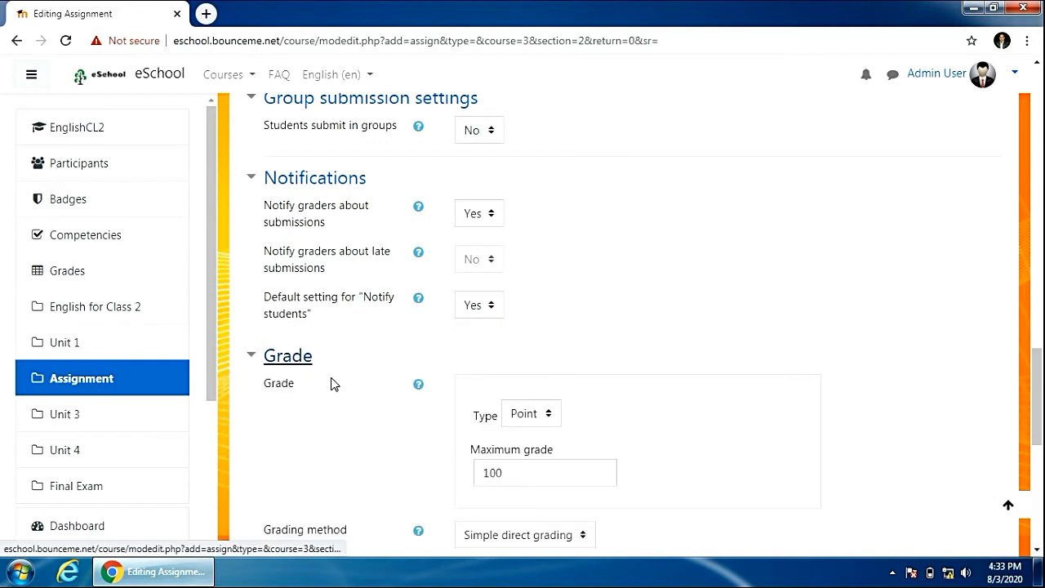
scroll(400, 413, down, 2)
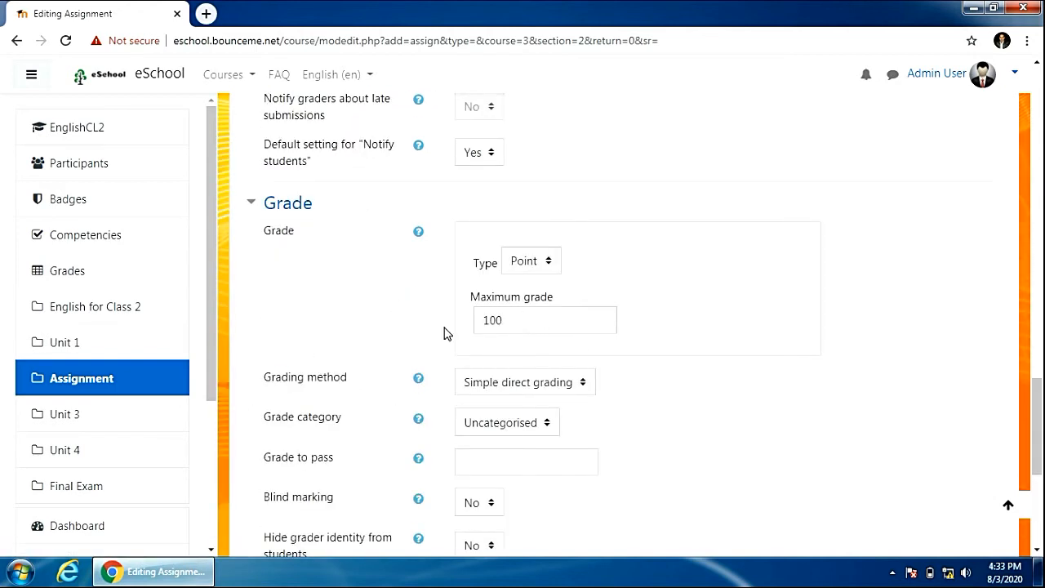
scroll(480, 441, down, 2)
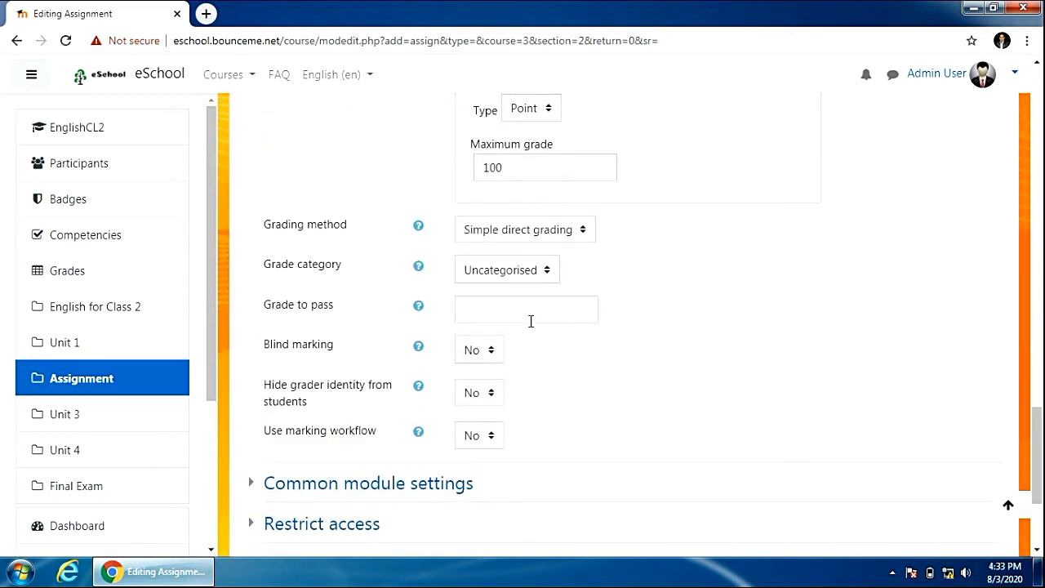
click(480, 307)
text(60)
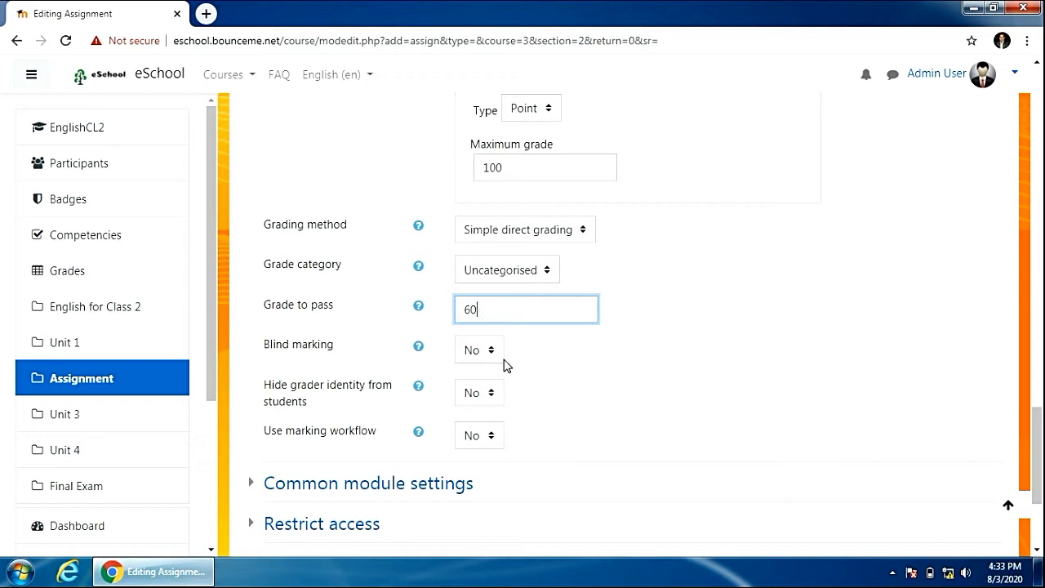
scroll(418, 428, down, 3)
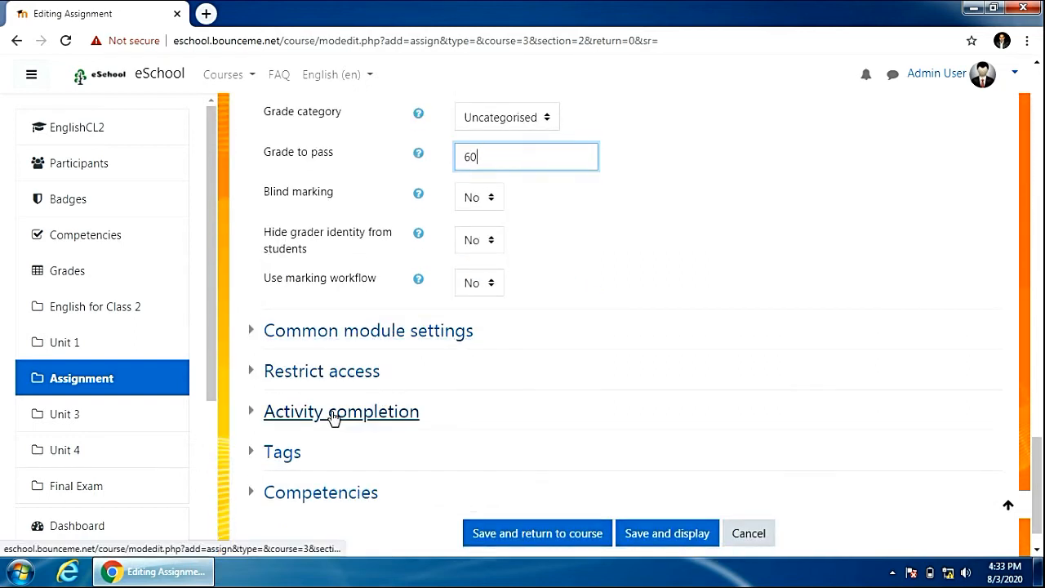
click(530, 539)
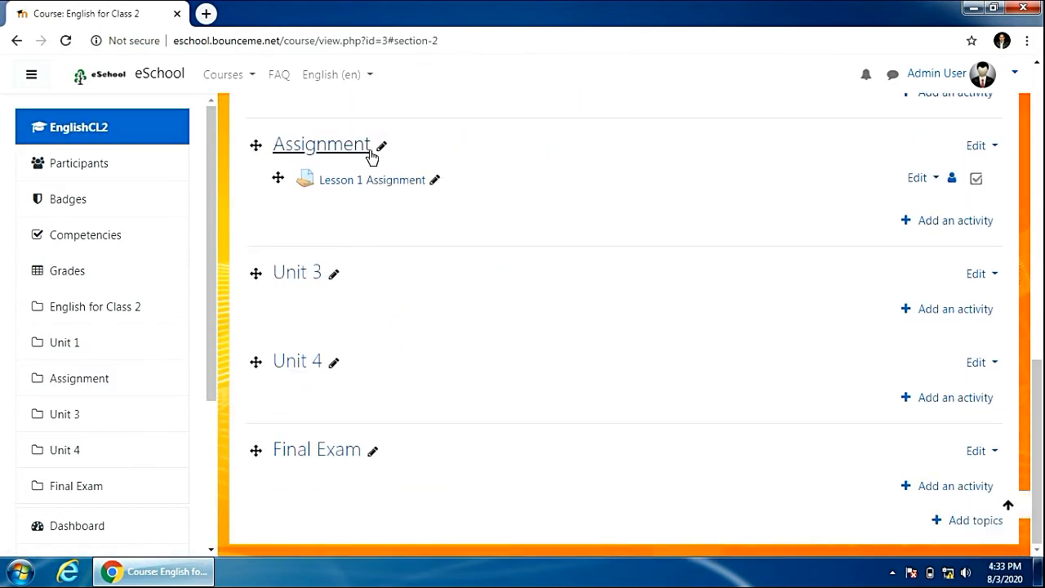
Open Lesson 1 Assignment to check its description, attached worksheet and grading summary, and go back to the course page.
click(353, 193)
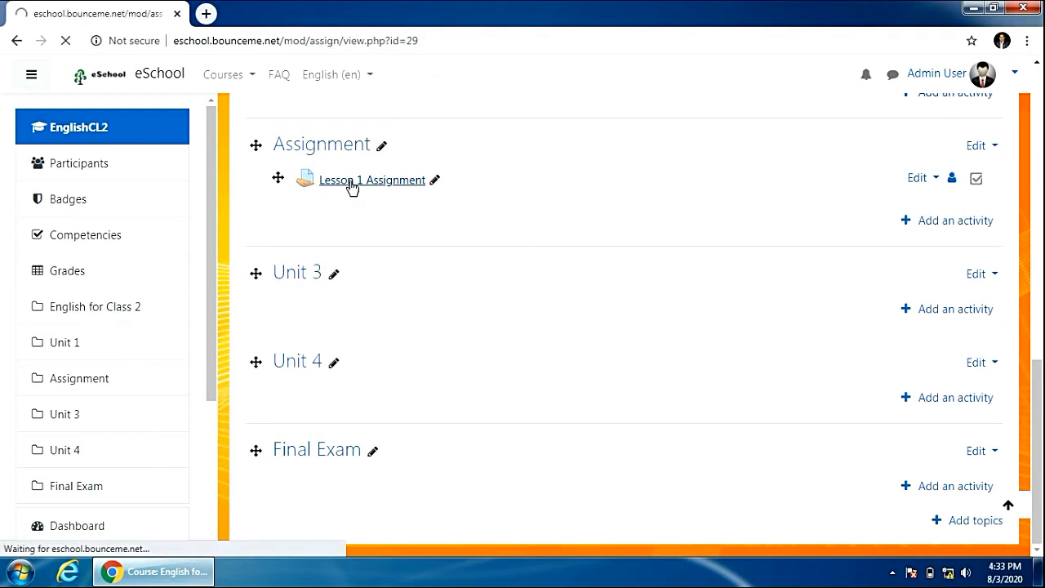
scroll(516, 466, down, 2)
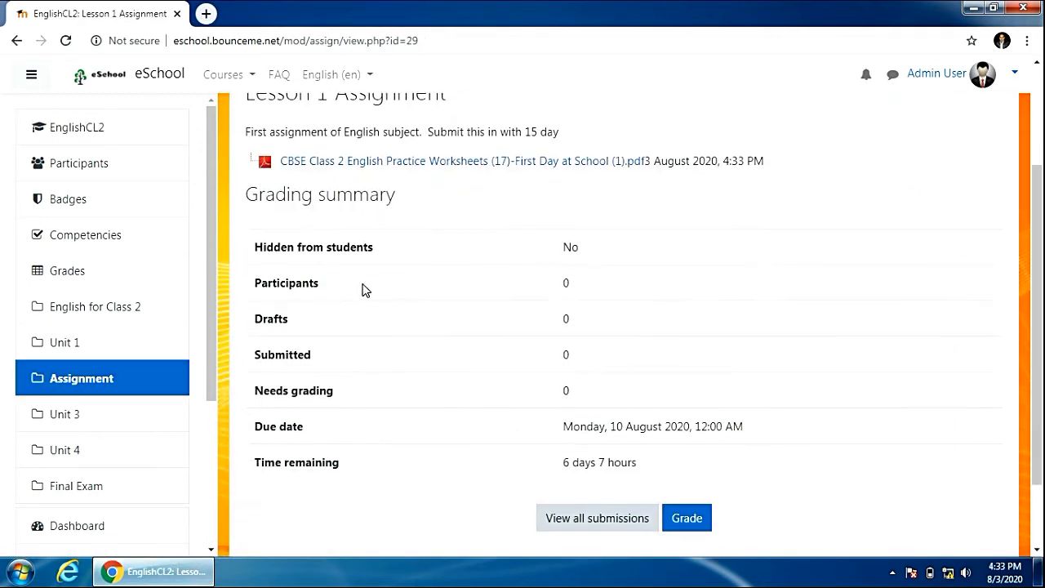
scroll(434, 392, up, 2)
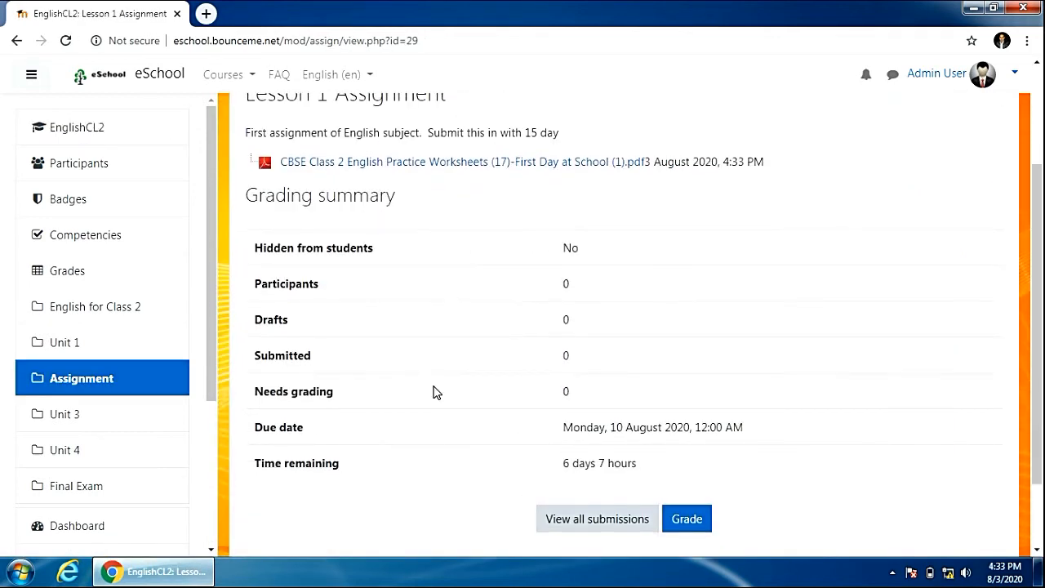
click(16, 40)
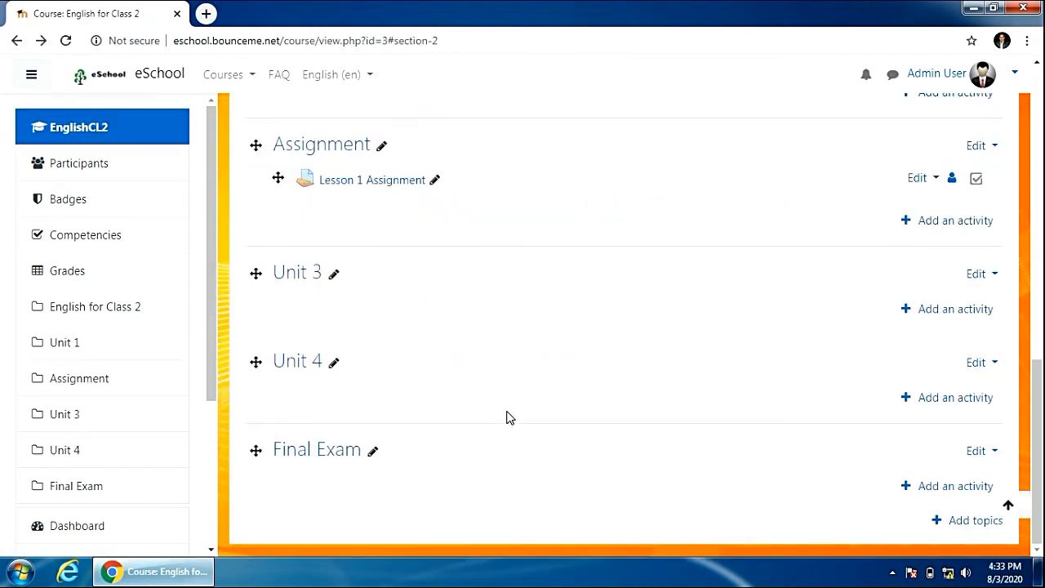
Enrol the first listed user plus Student One, Student Two and Student Three as course participants with the Student role.
scroll(506, 417, up, 5)
scroll(506, 416, up, 4)
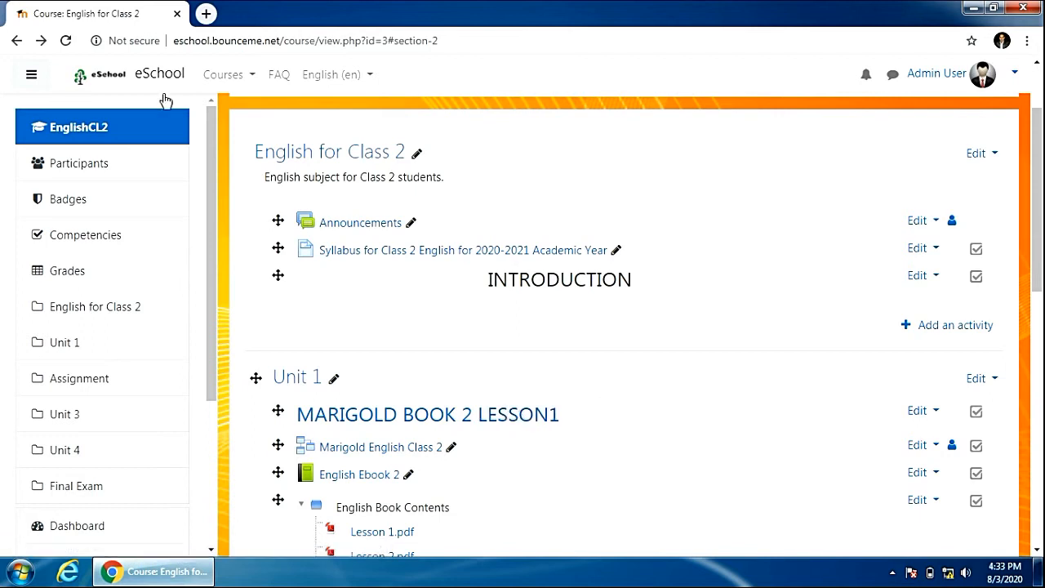
click(73, 173)
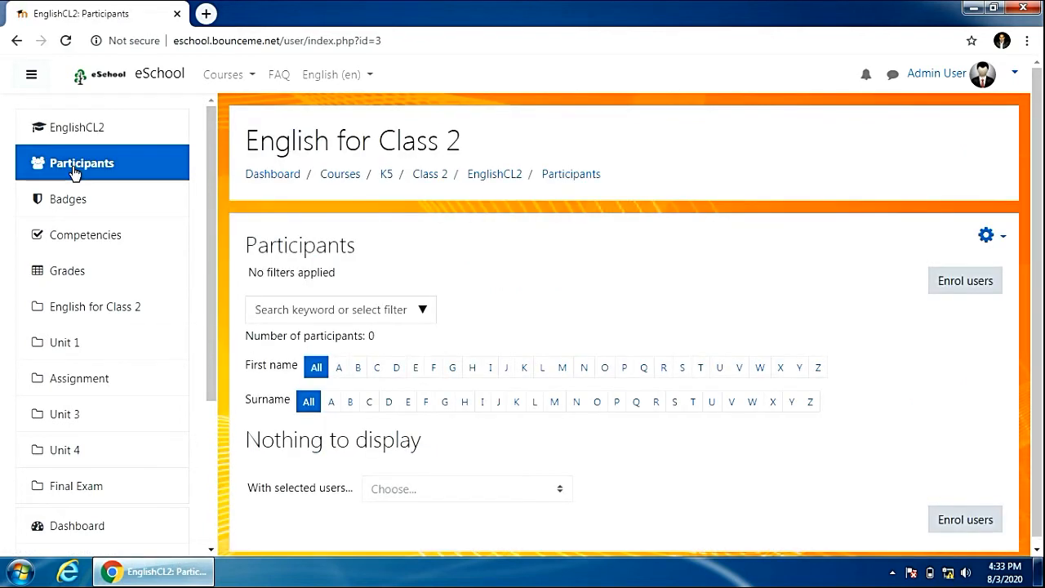
click(961, 280)
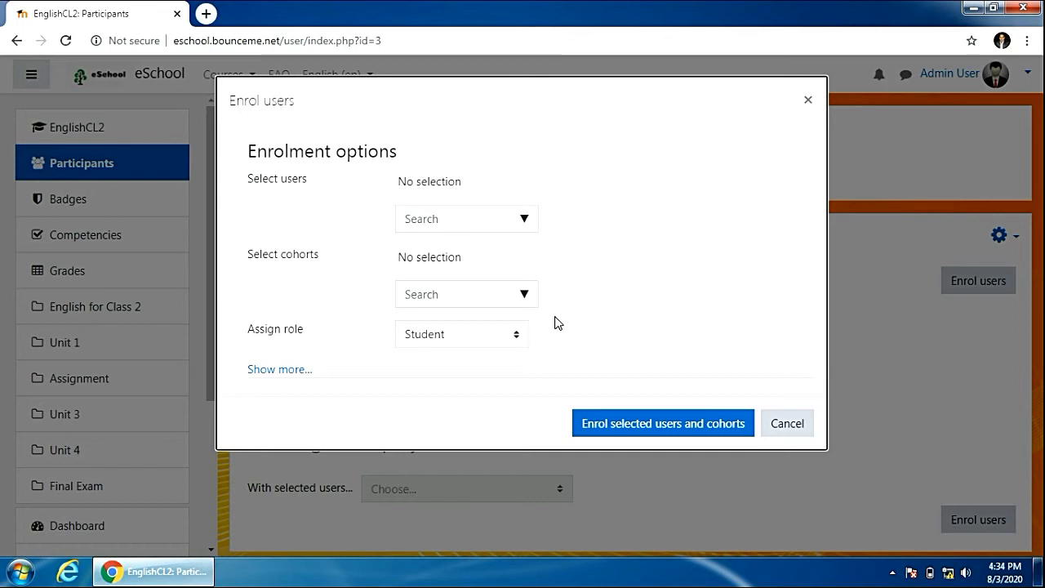
click(526, 222)
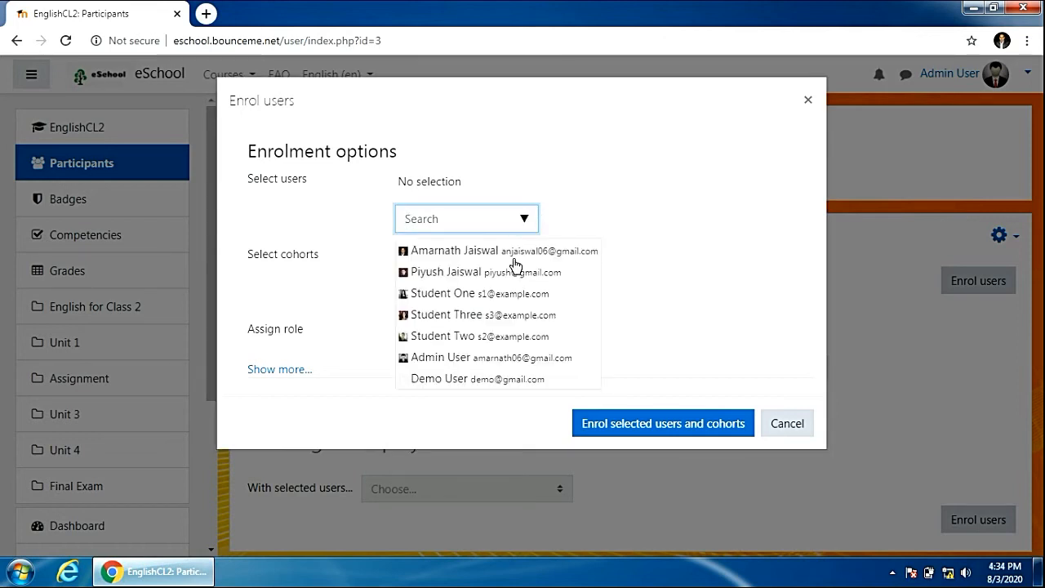
click(514, 255)
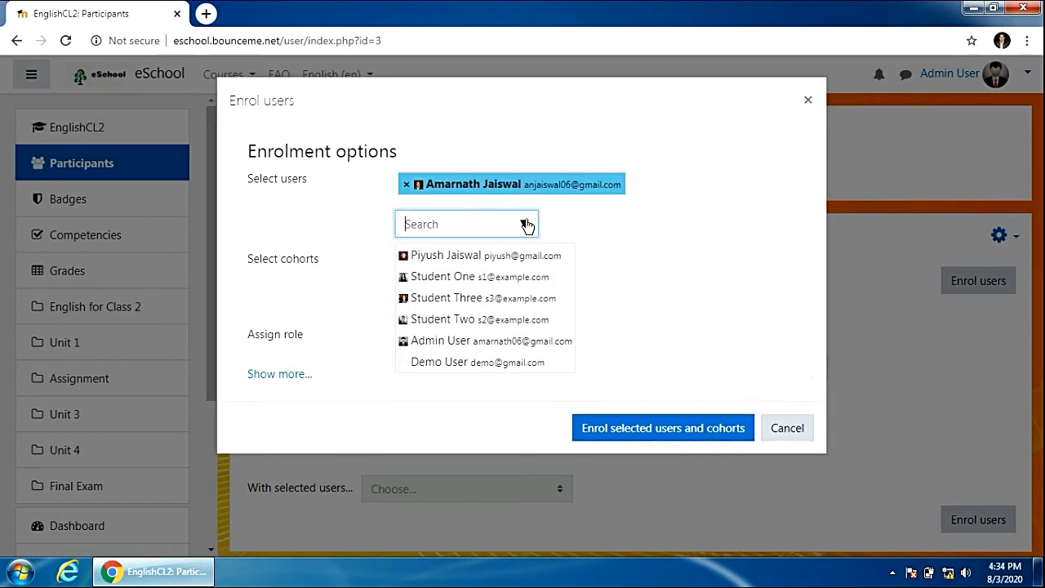
click(498, 278)
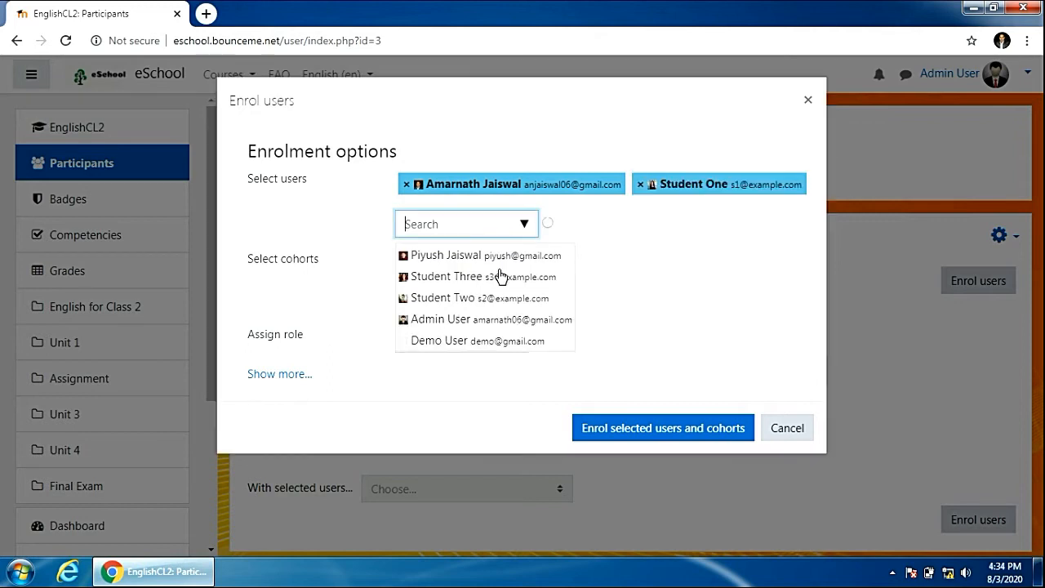
click(495, 298)
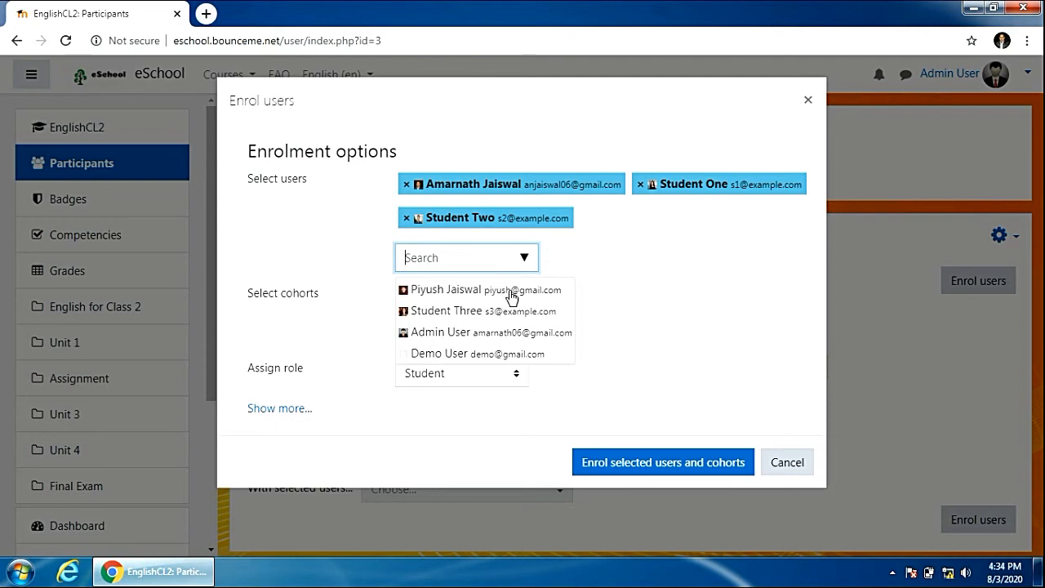
click(496, 311)
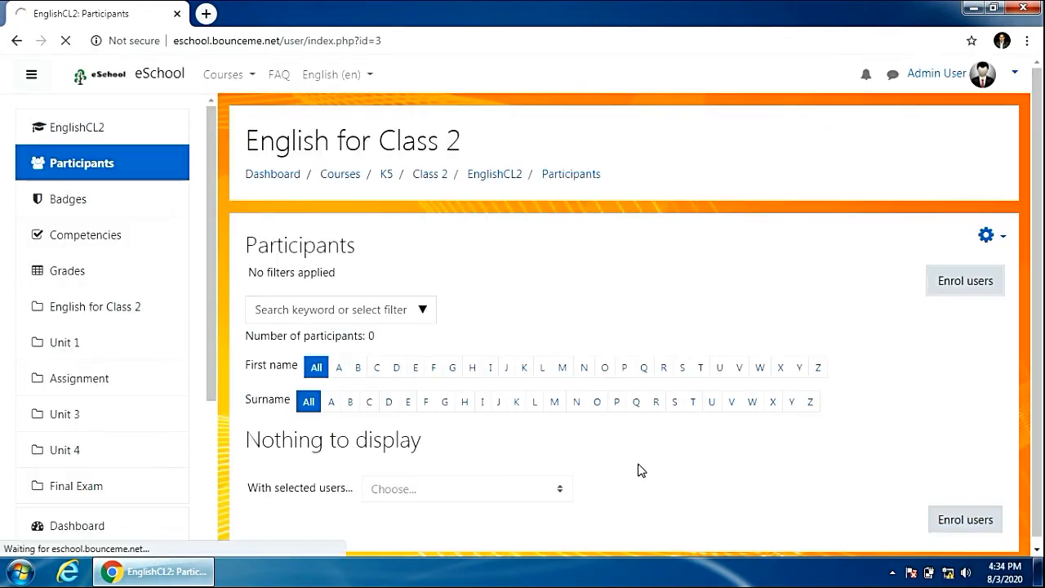
Make Teacher the only role of the first listed participant, removing the Student role, and save the change.
scroll(628, 466, down, 3)
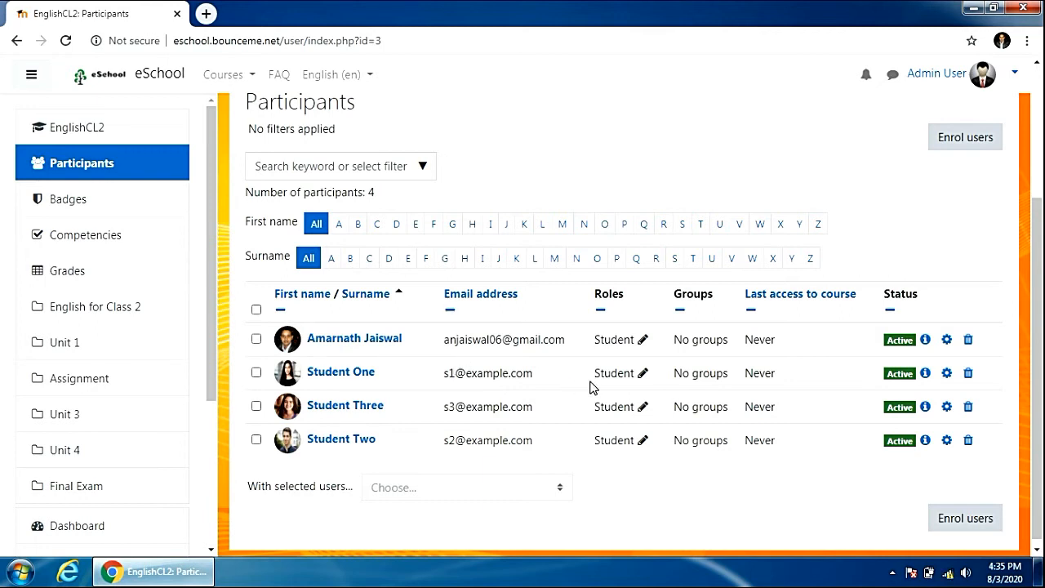
click(642, 340)
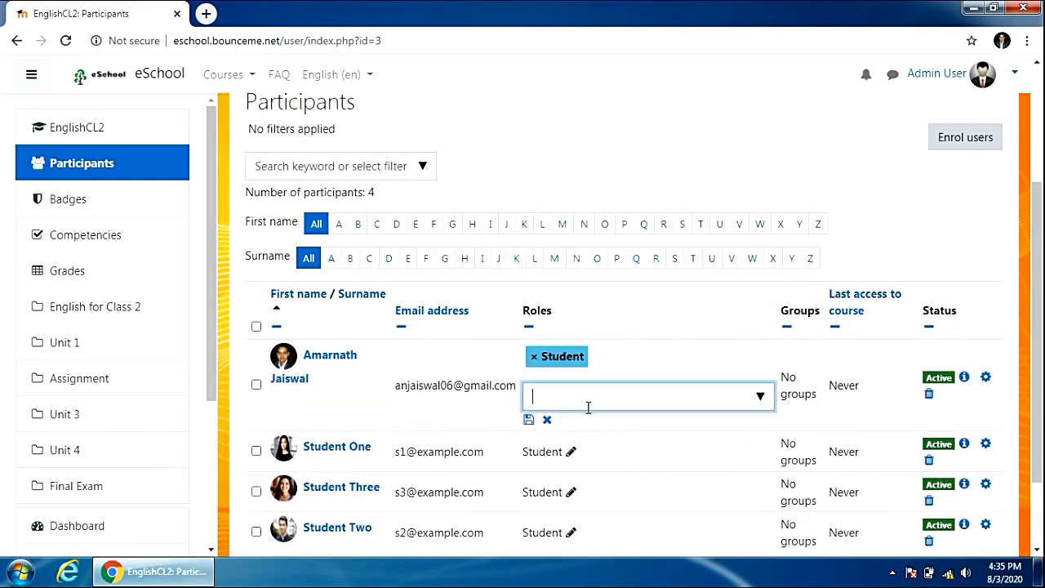
click(760, 396)
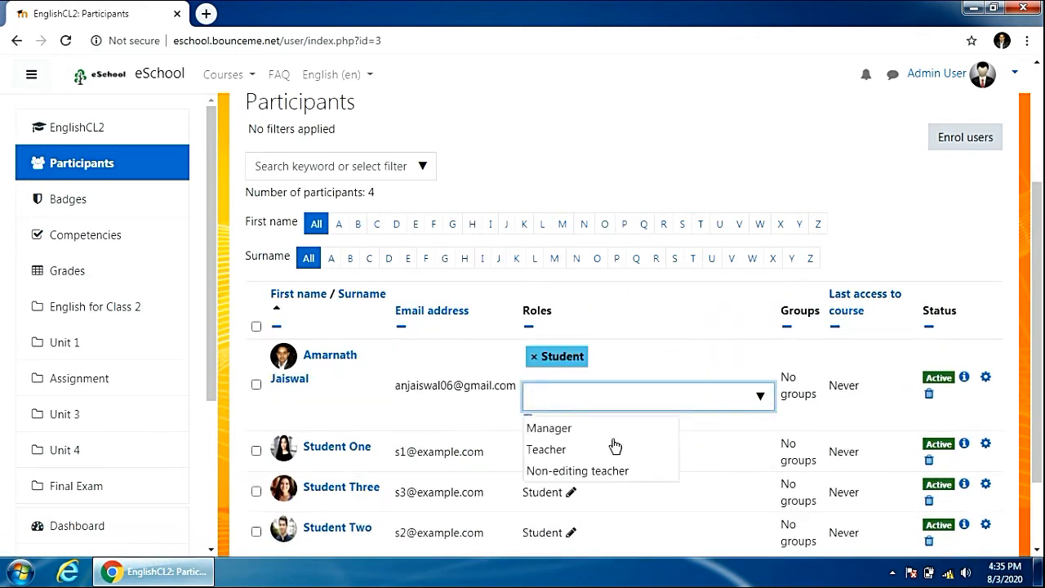
click(549, 451)
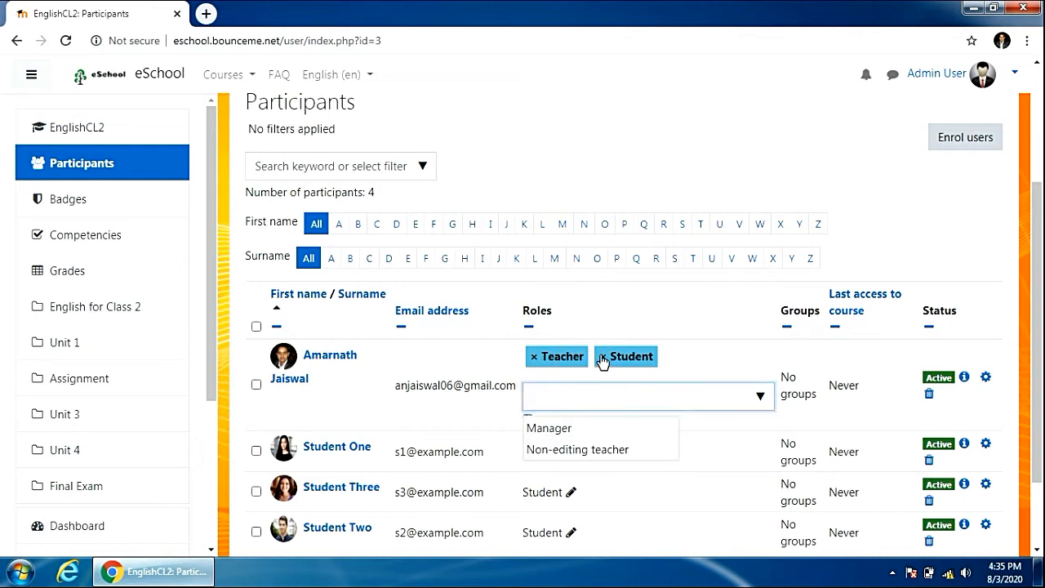
click(602, 356)
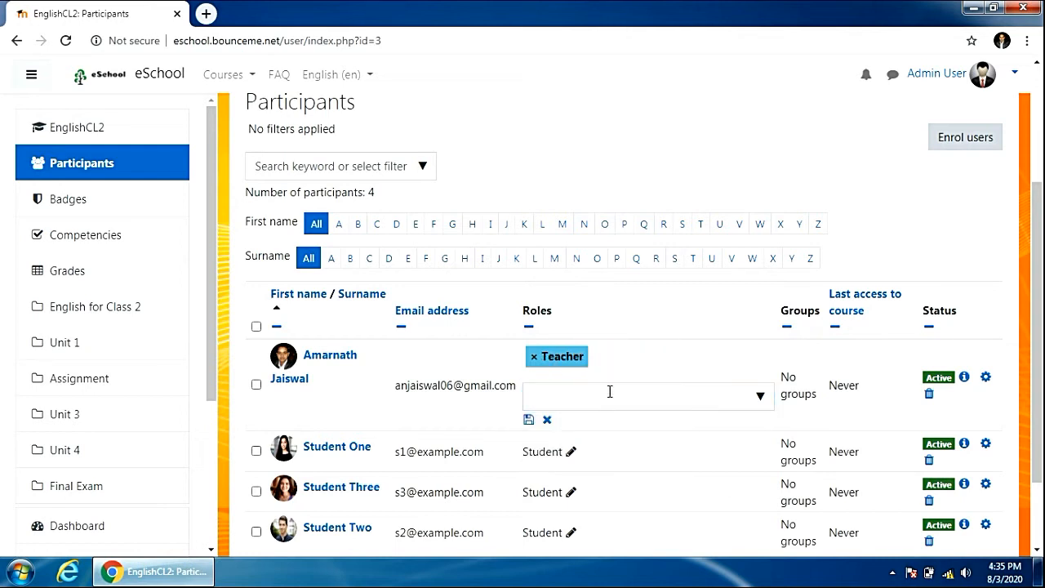
click(528, 419)
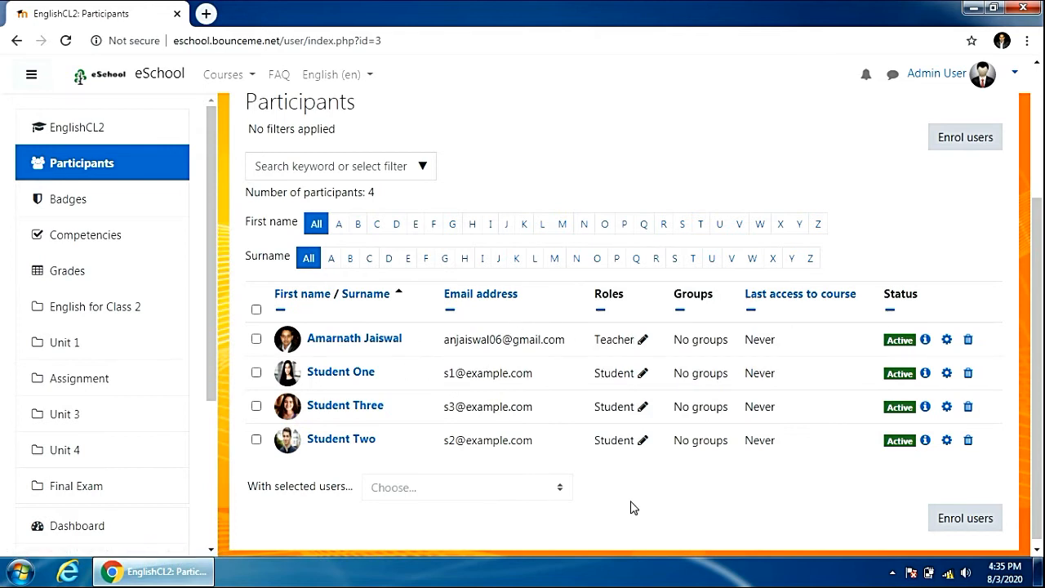
Log out of the administrator account.
scroll(628, 507, up, 2)
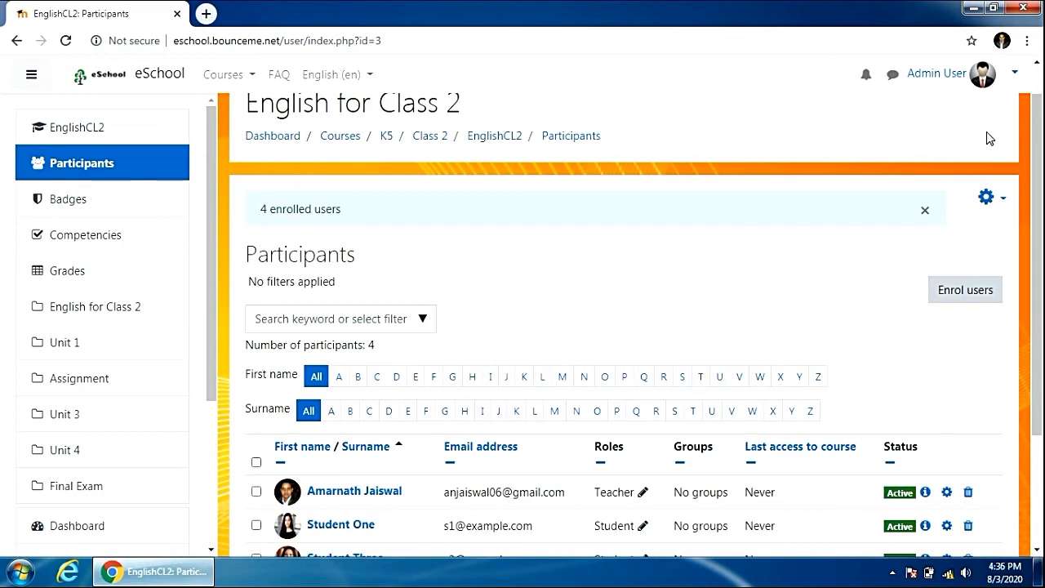
click(1016, 79)
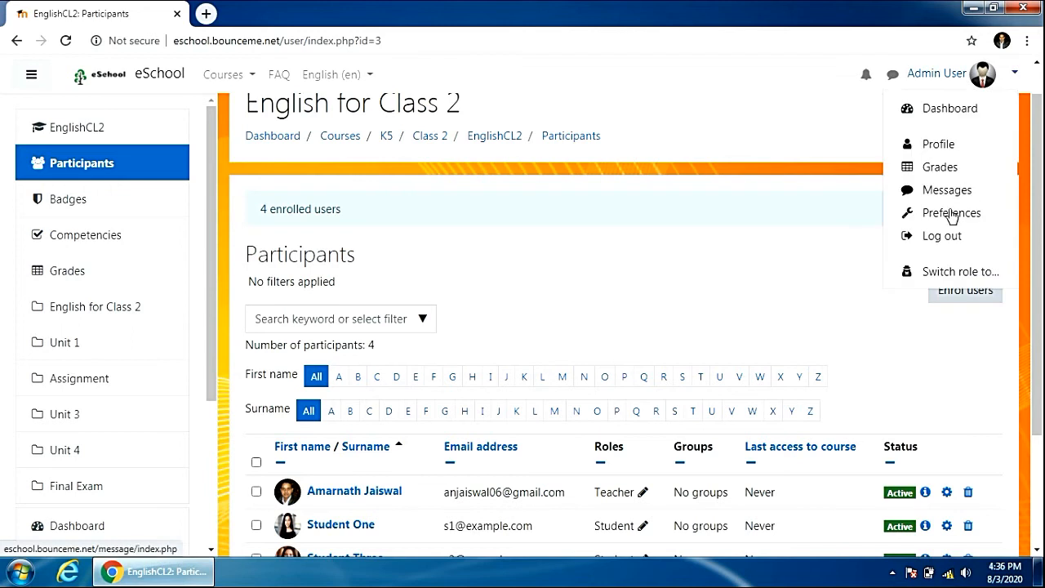
click(938, 238)
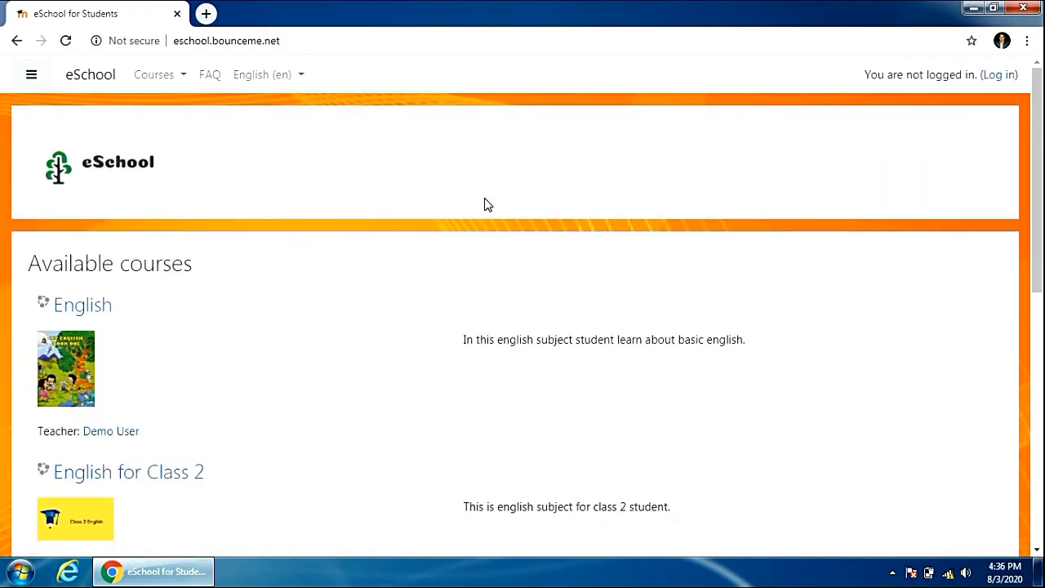
Log in as student1 with the account password, and decline saving the password in the browser.
click(999, 77)
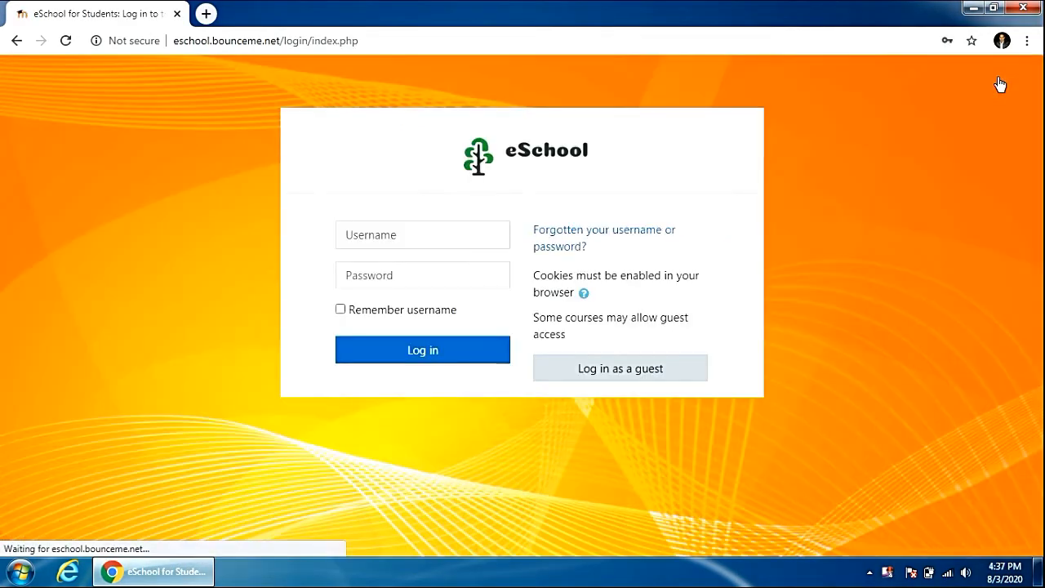
click(424, 235)
text(s)
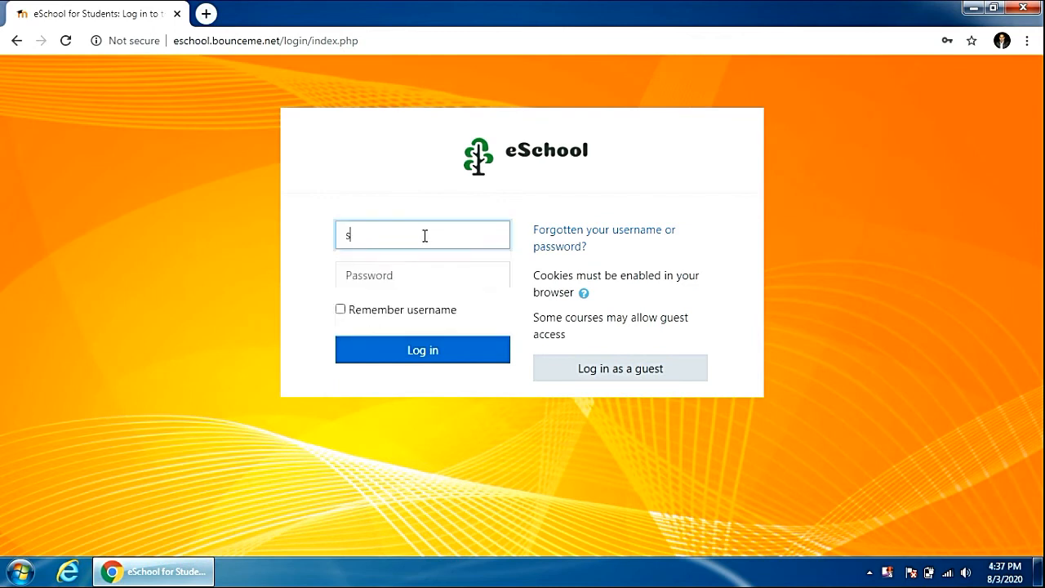
text(tudent1)
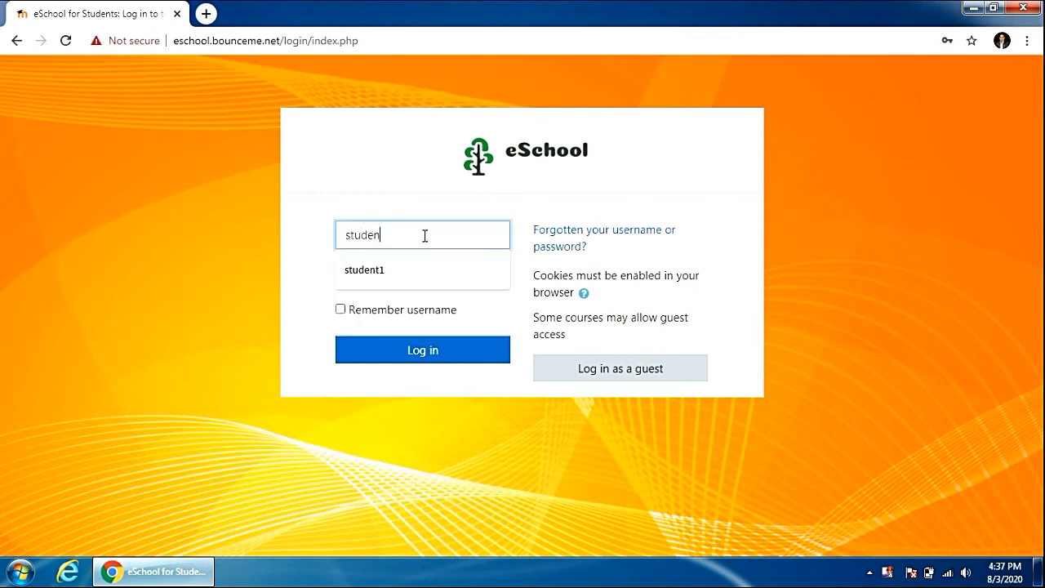
key(Tab)
text(••)
key(BackSpace)
key(BackSpace)
text(•)
key(BackSpace)
text(•••••••••)
key(Return)
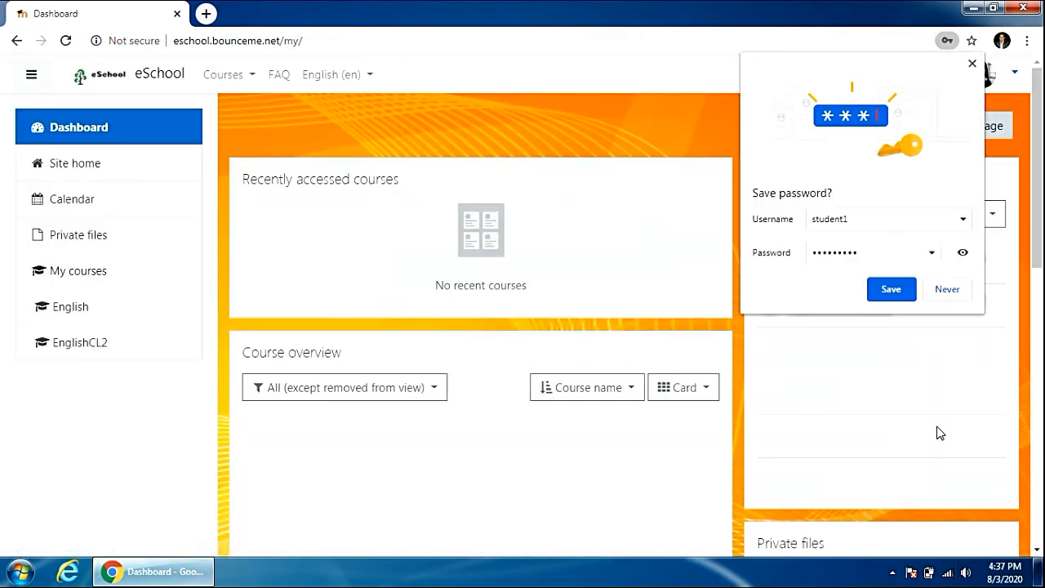
click(945, 292)
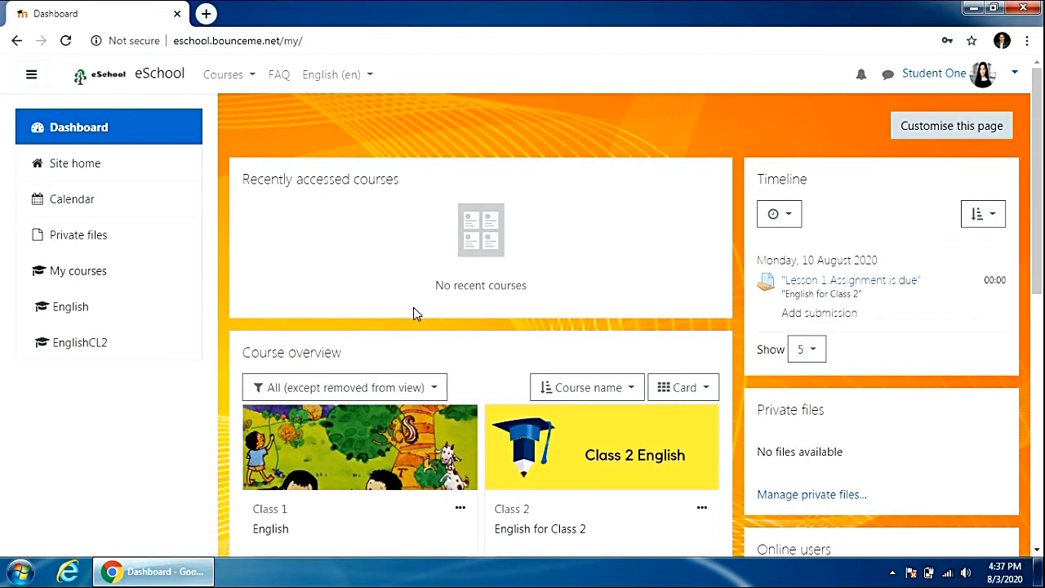
Look over the student dashboard and its upcoming events, and open Lesson 1 Assignment in the English for Class 2 course.
scroll(413, 310, down, 2)
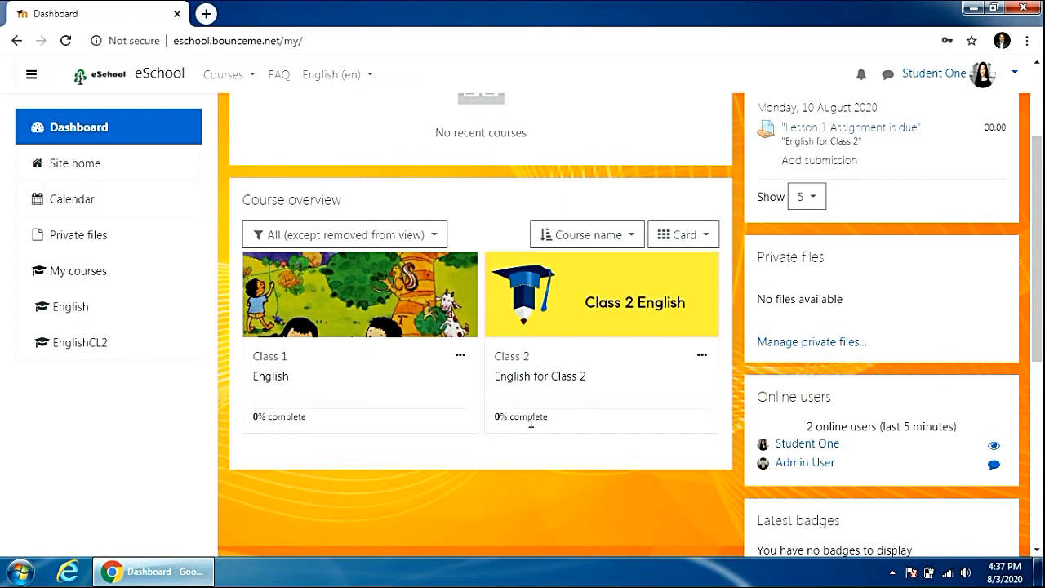
scroll(641, 450, down, 2)
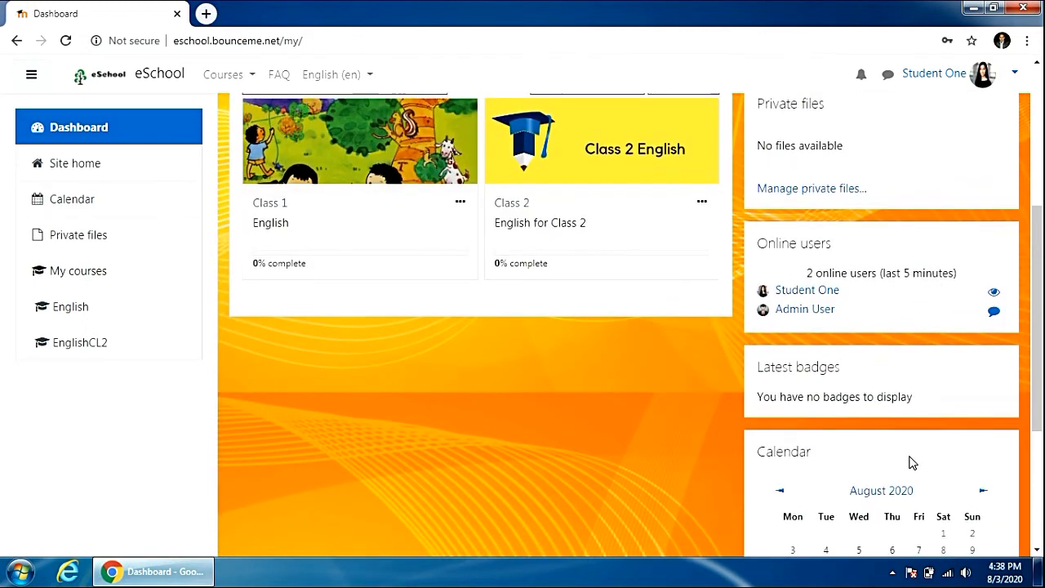
scroll(909, 462, down, 3)
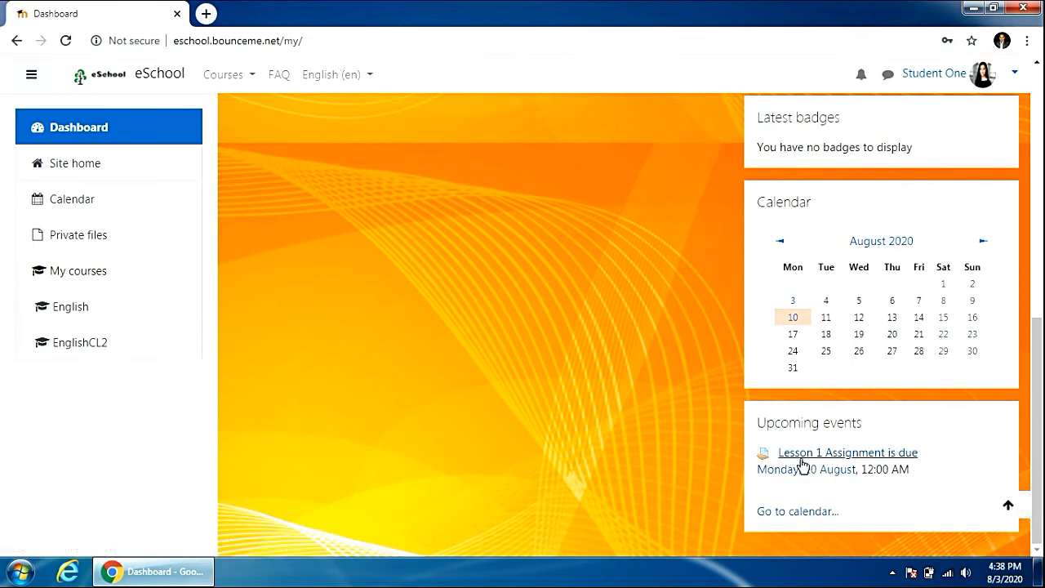
scroll(653, 467, up, 5)
scroll(651, 467, up, 2)
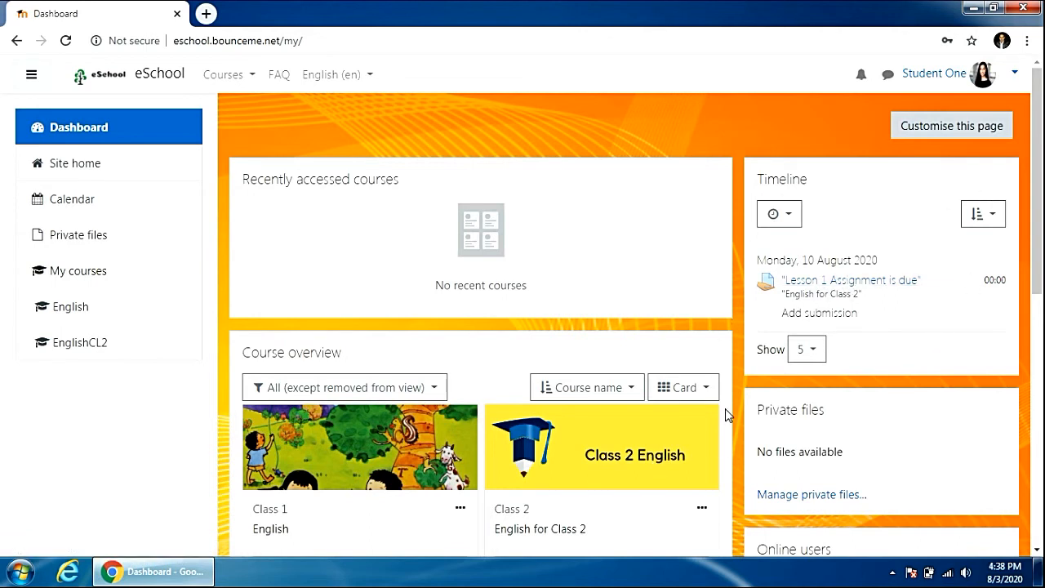
click(636, 466)
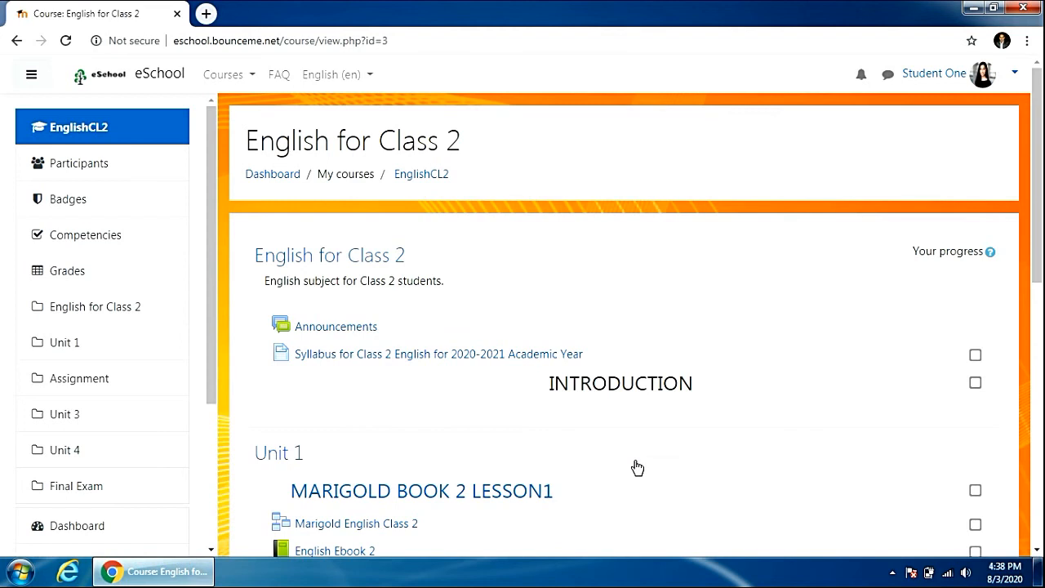
scroll(602, 489, down, 8)
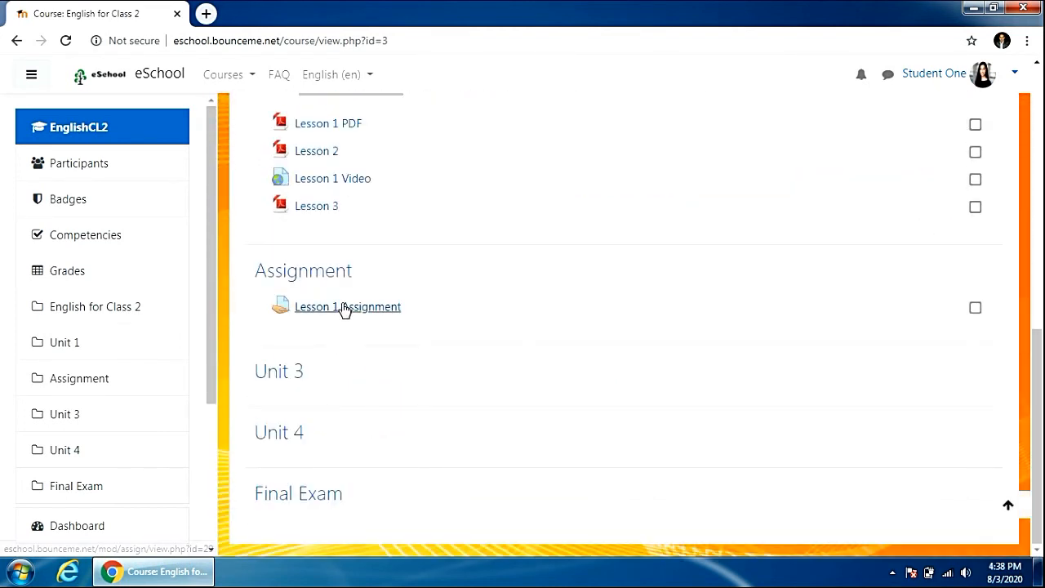
click(343, 308)
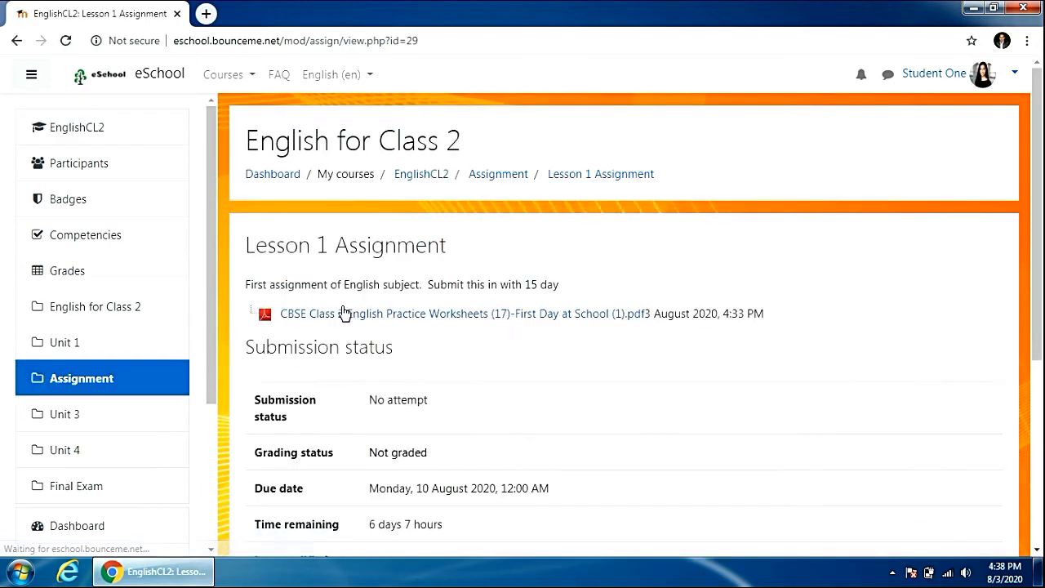
Save the submission comment "I have completed assignment." on Lesson 1 Assignment and check the time remaining.
scroll(483, 373, down, 1)
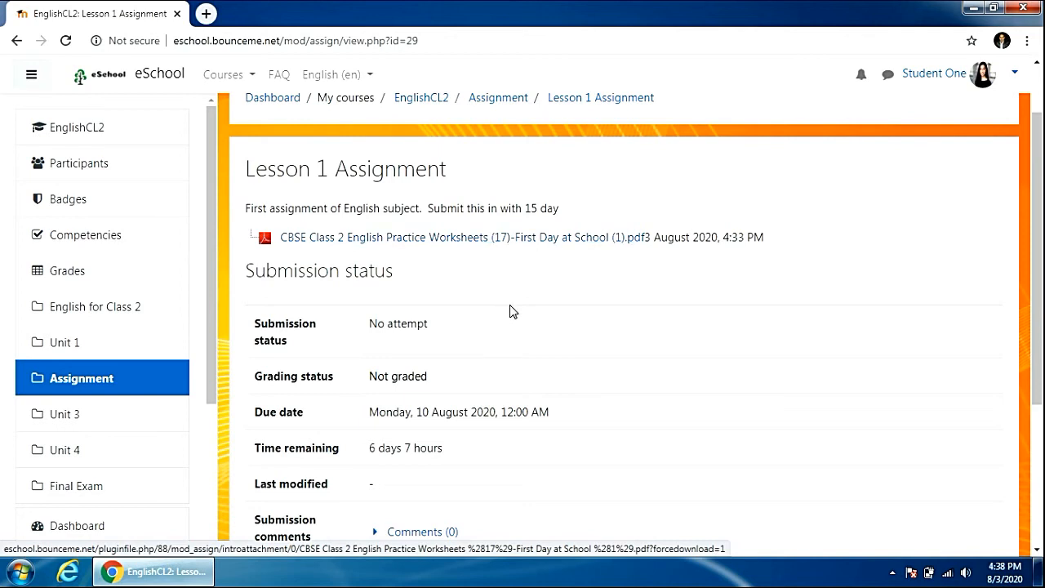
scroll(510, 311, down, 2)
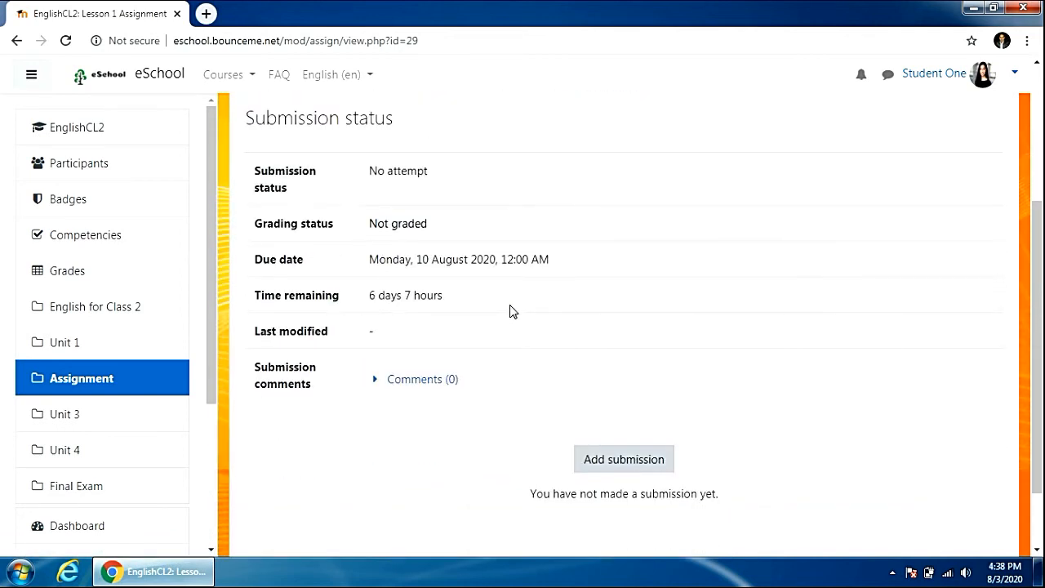
click(414, 380)
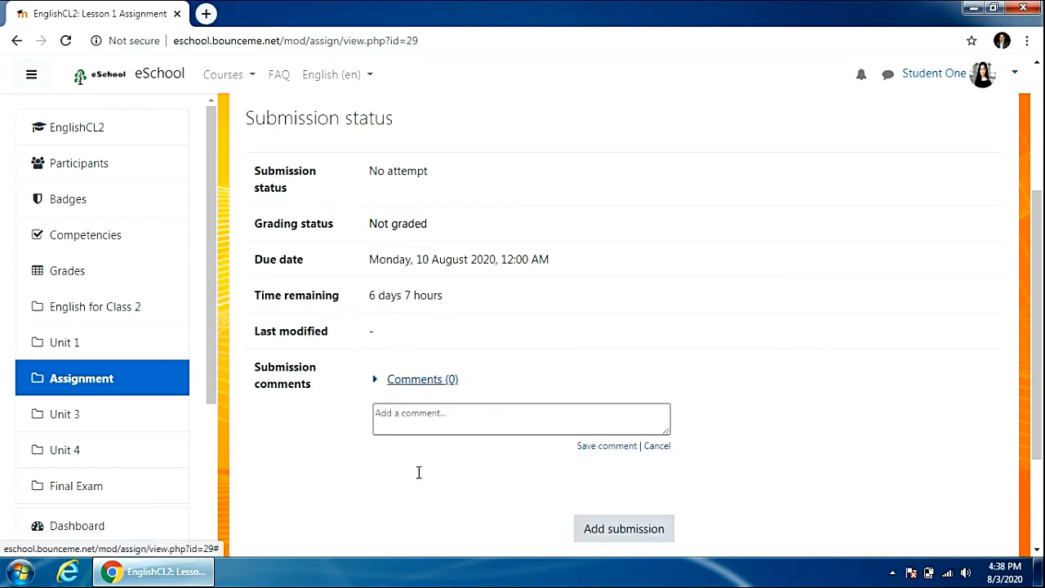
click(434, 411)
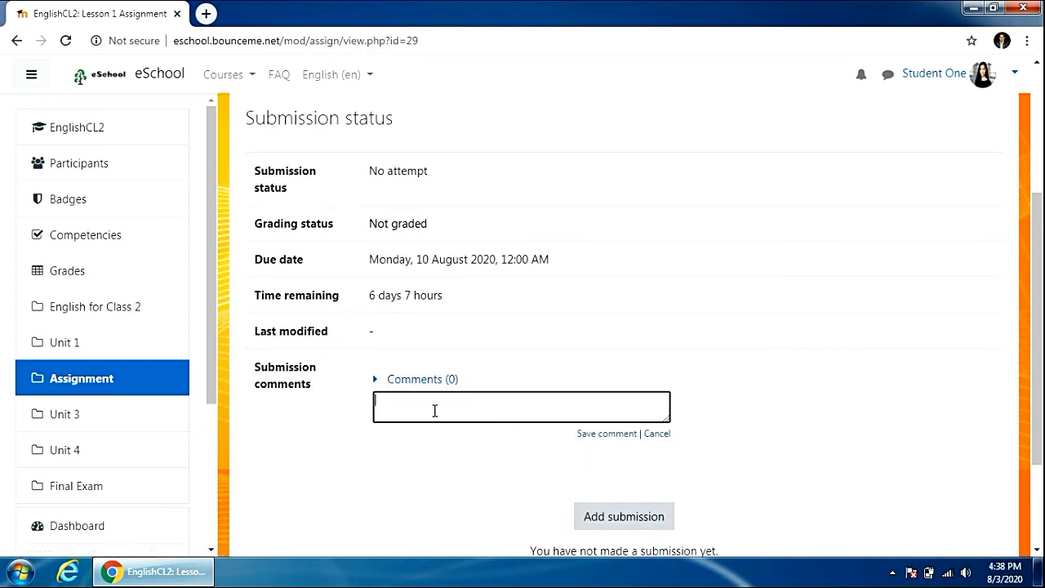
text(I have completed assignment.)
click(606, 433)
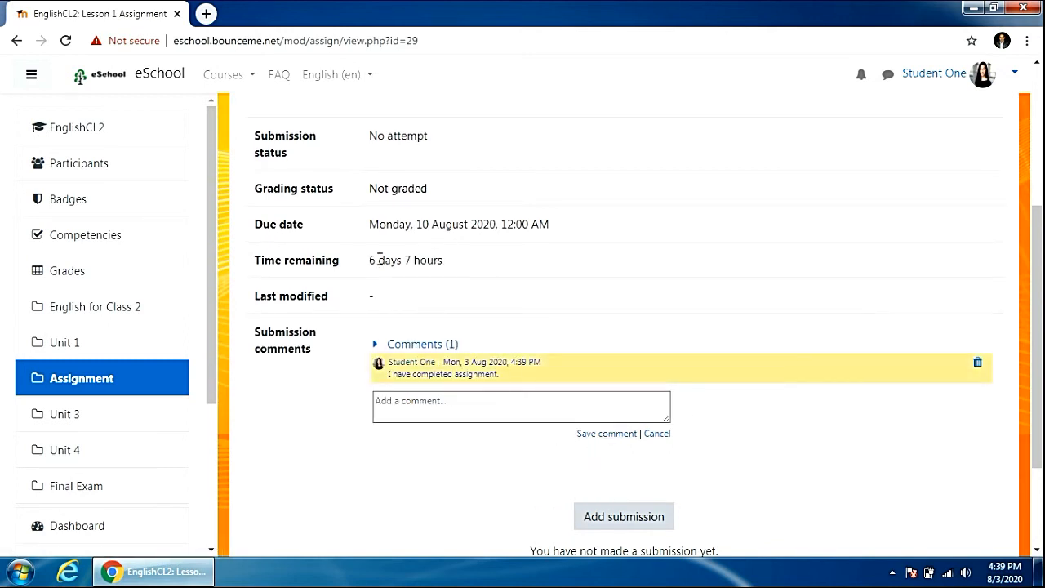
drag(366, 261, 448, 272)
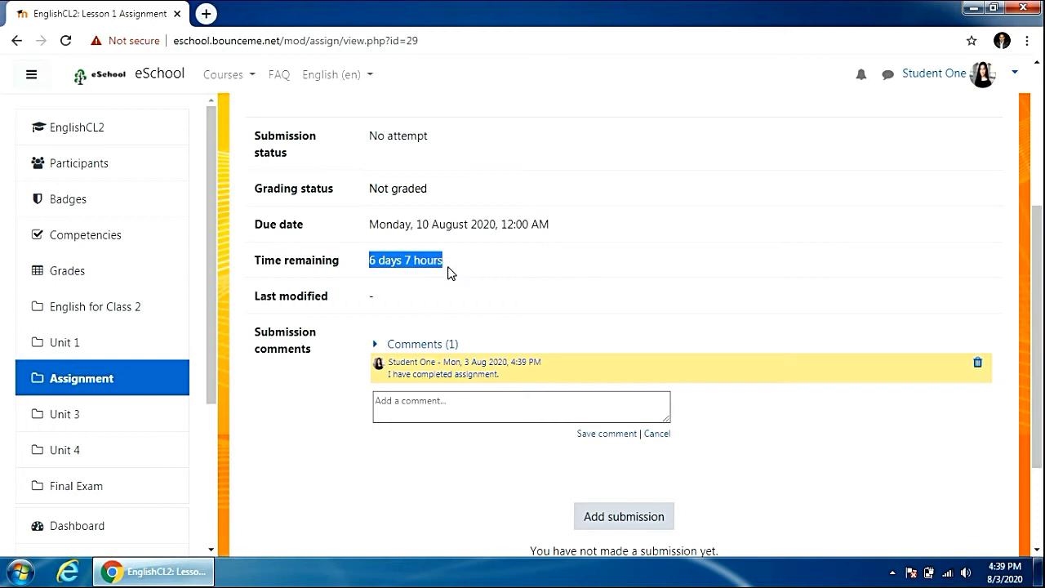
Check the due date of Lesson 1 Assignment and start adding a submission to it.
drag(399, 224, 477, 228)
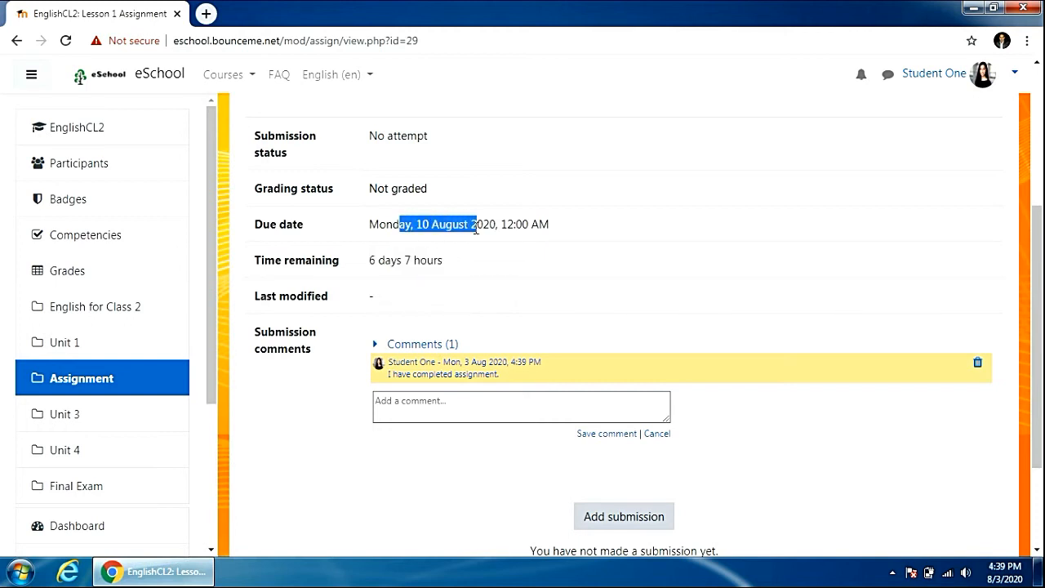
scroll(558, 384, up, 2)
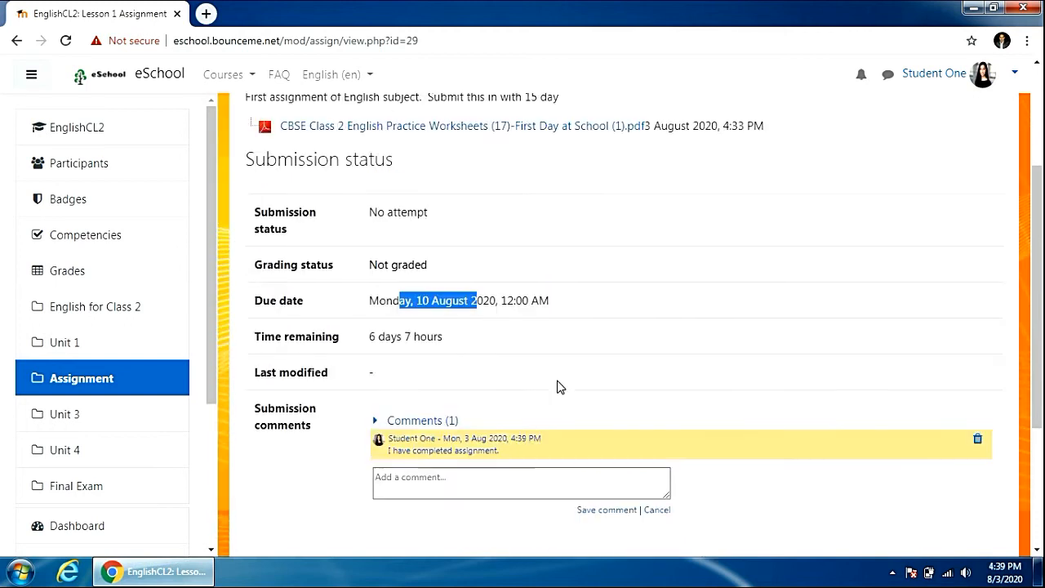
scroll(709, 479, down, 4)
click(604, 380)
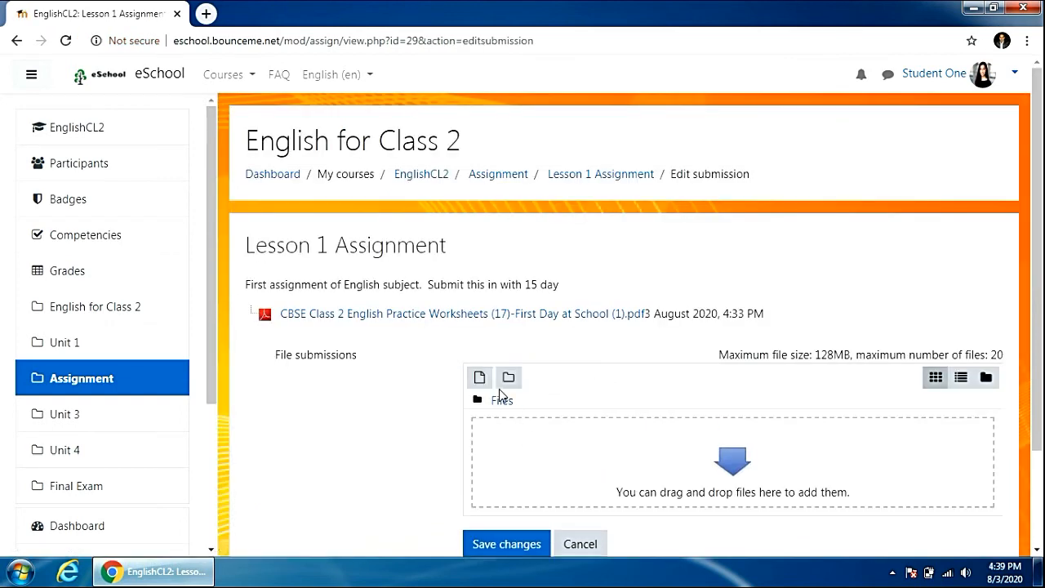
Upload English Assignment Submission.pdf from the Desktop as the file submission and save the changes.
click(479, 380)
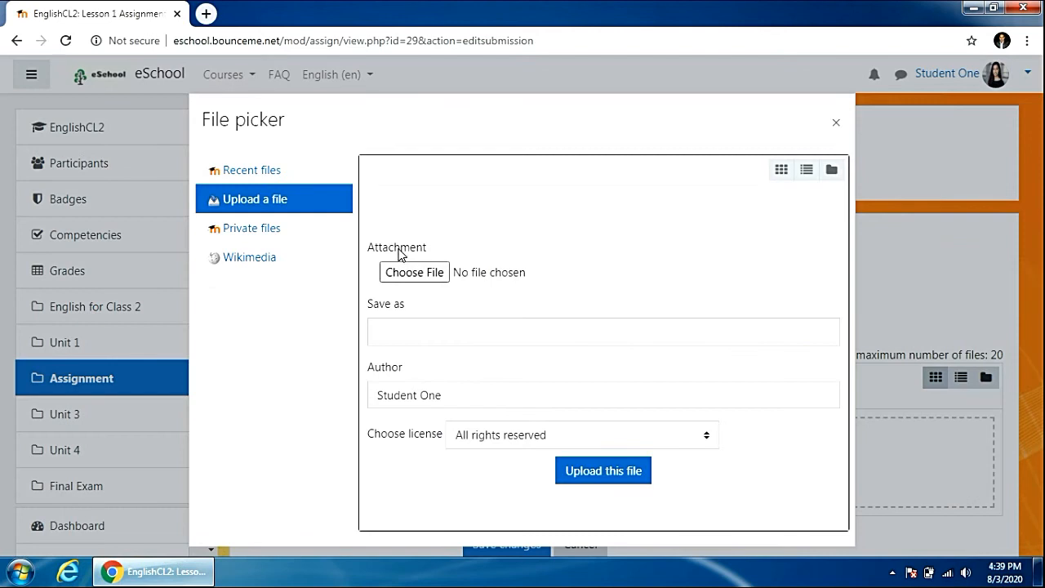
click(400, 274)
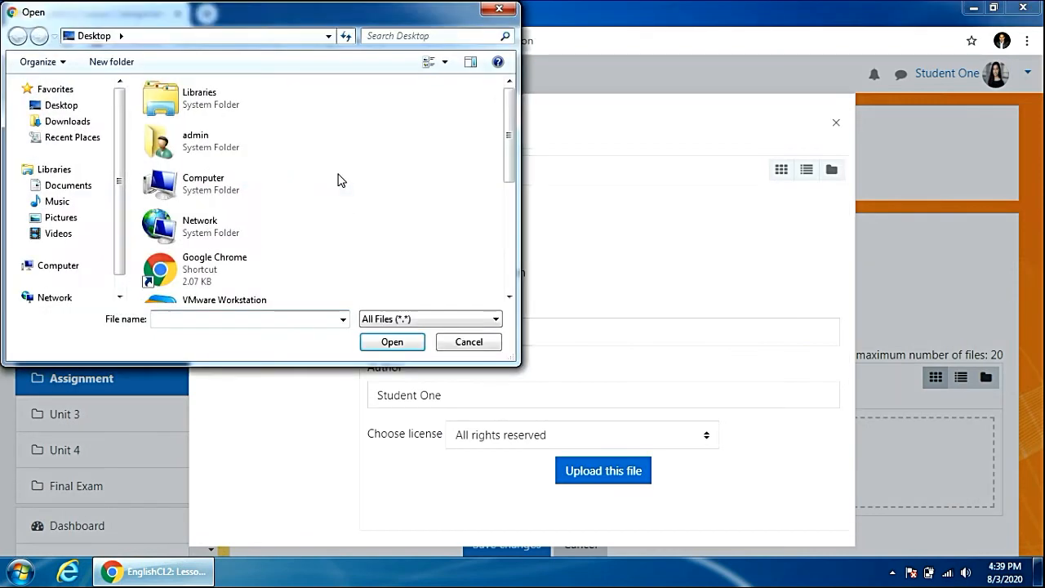
drag(510, 161, 509, 265)
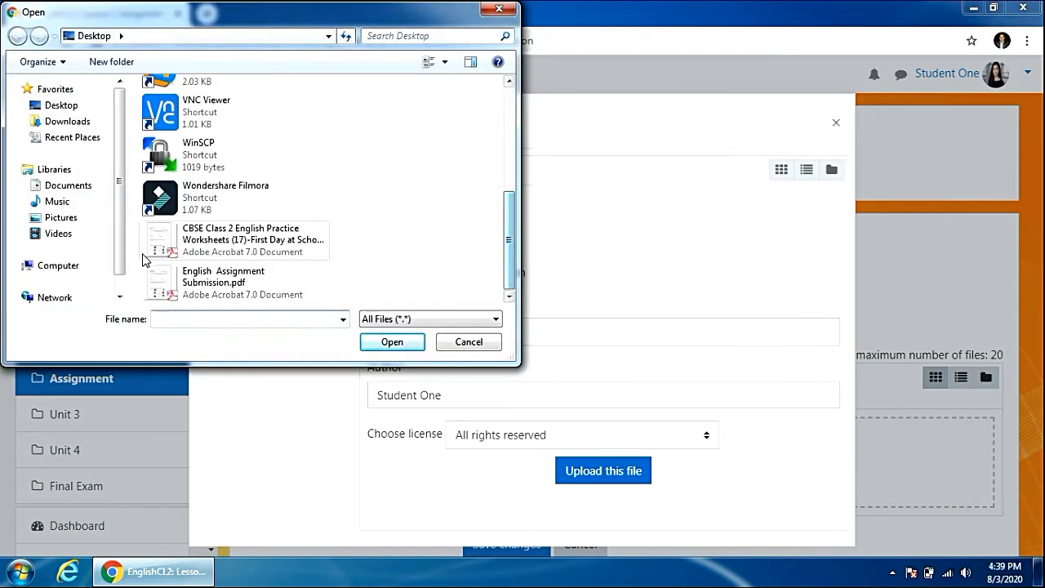
click(188, 283)
click(385, 343)
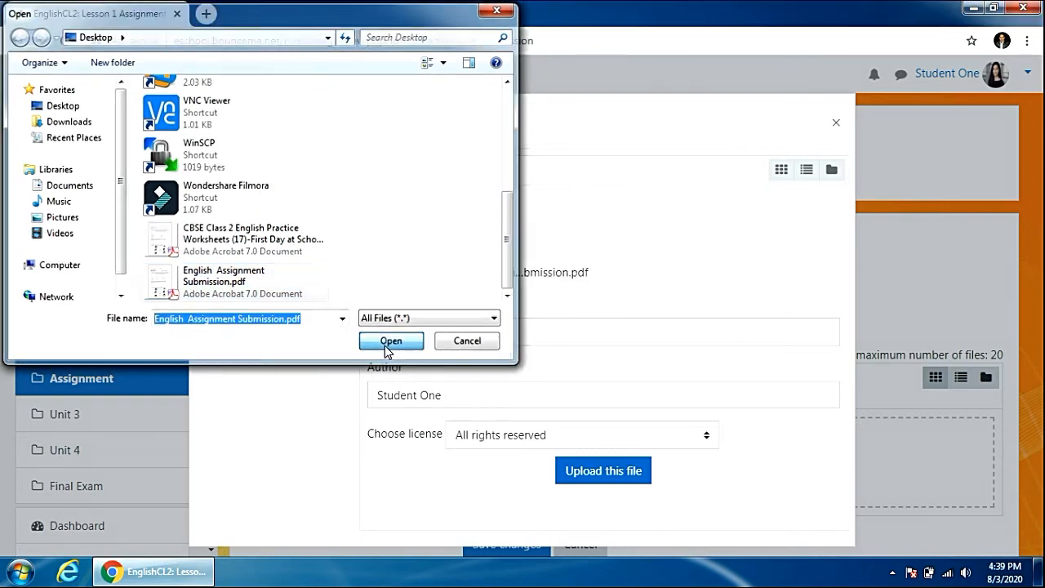
click(594, 477)
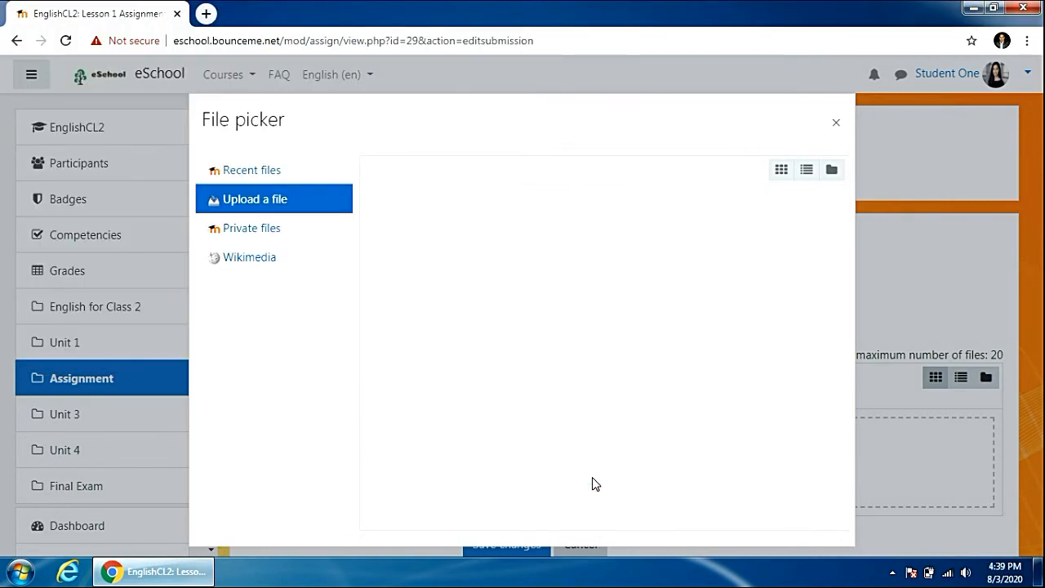
scroll(590, 483, down, 2)
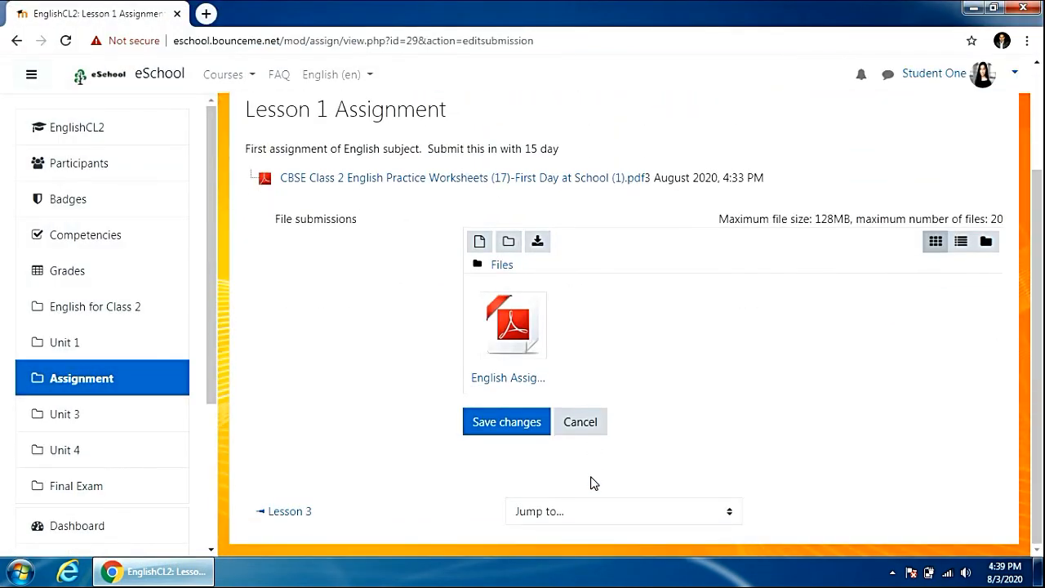
click(499, 428)
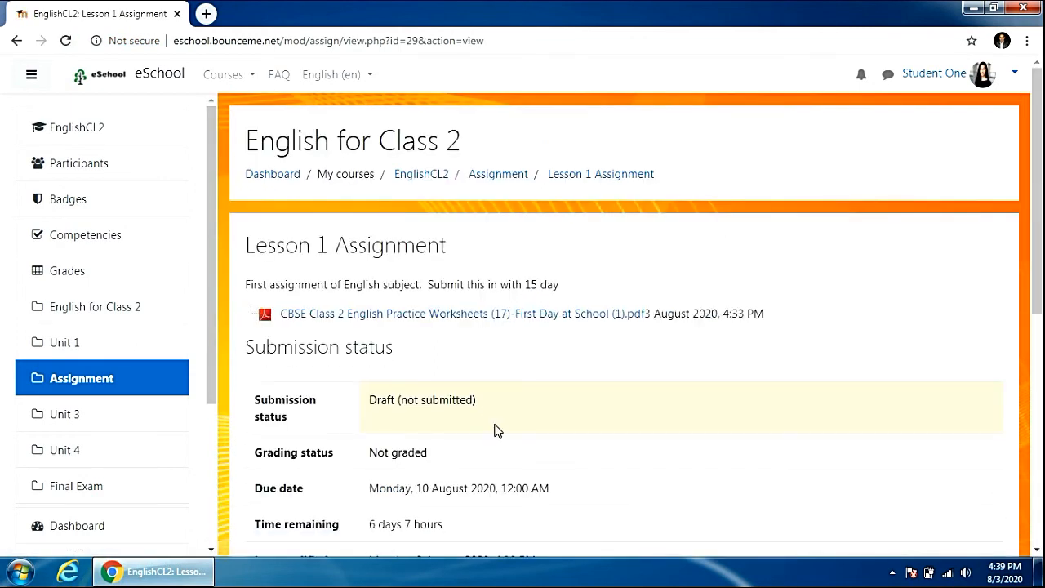
Submit the draft assignment for grading, accepting the statement that it is the student's own work, and review the submission status.
scroll(576, 380, down, 1)
scroll(576, 380, down, 3)
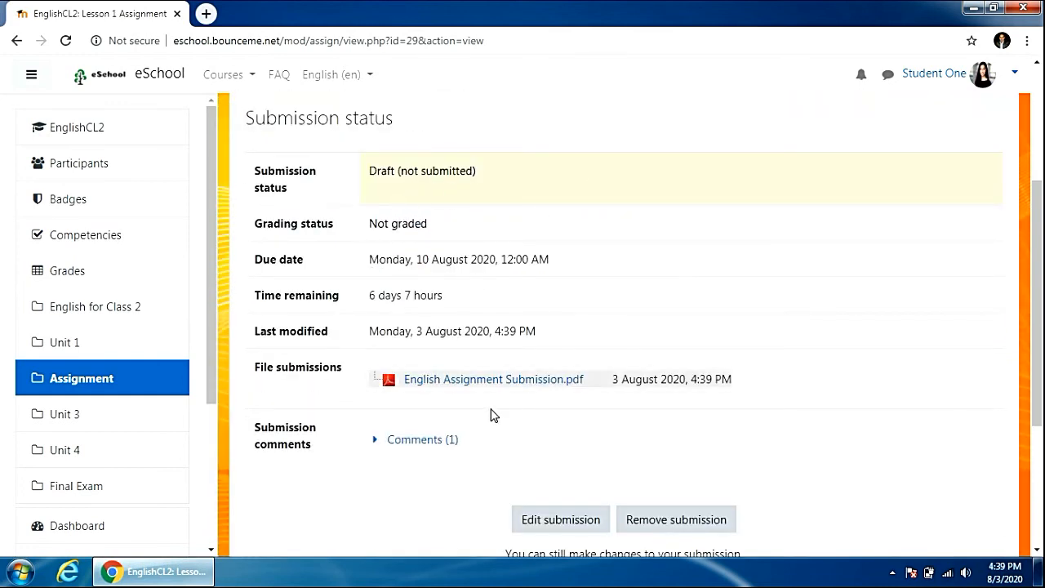
scroll(444, 424, down, 2)
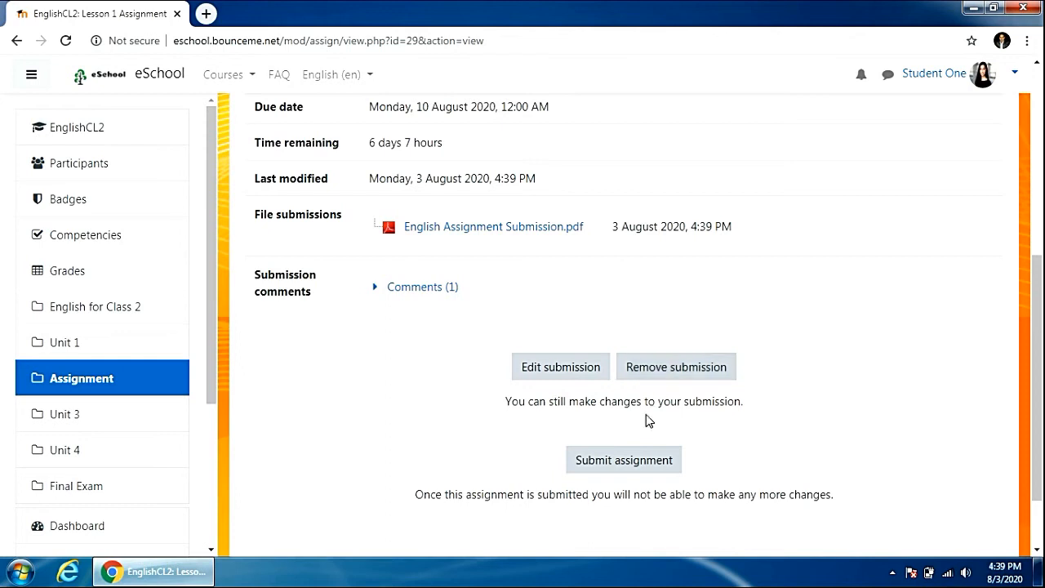
click(623, 459)
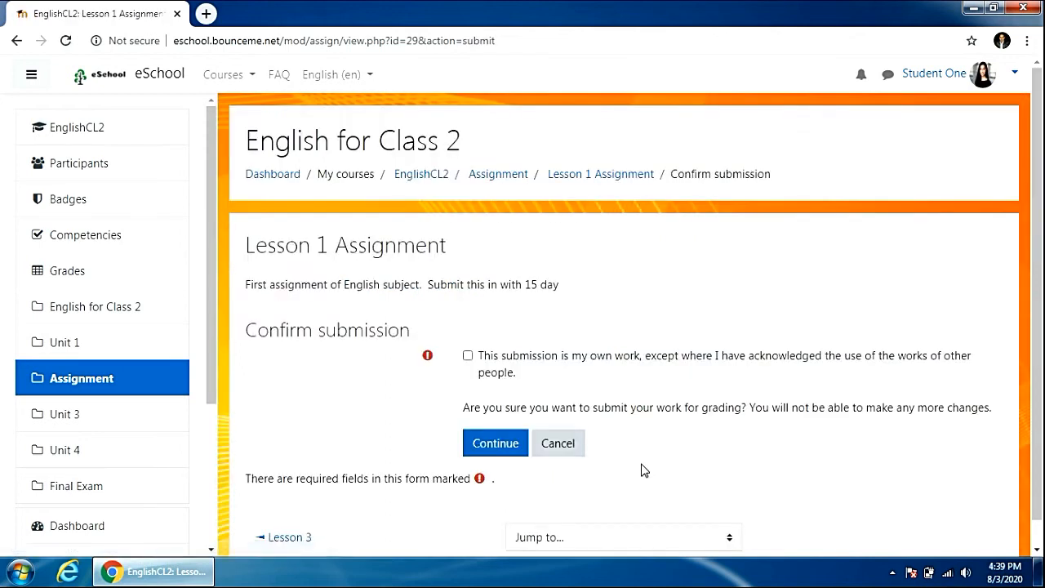
click(467, 356)
click(495, 443)
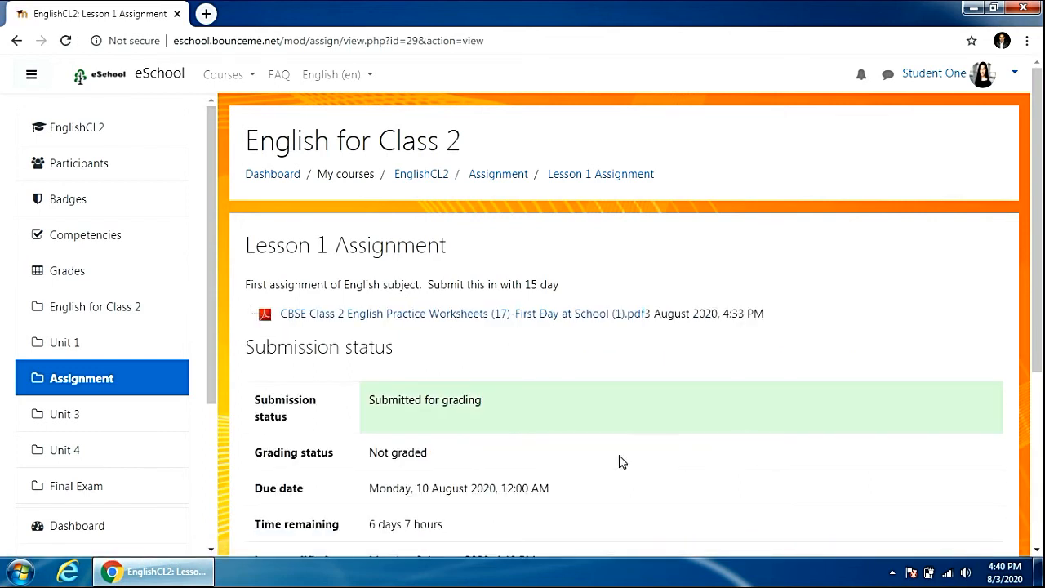
scroll(501, 438, down, 3)
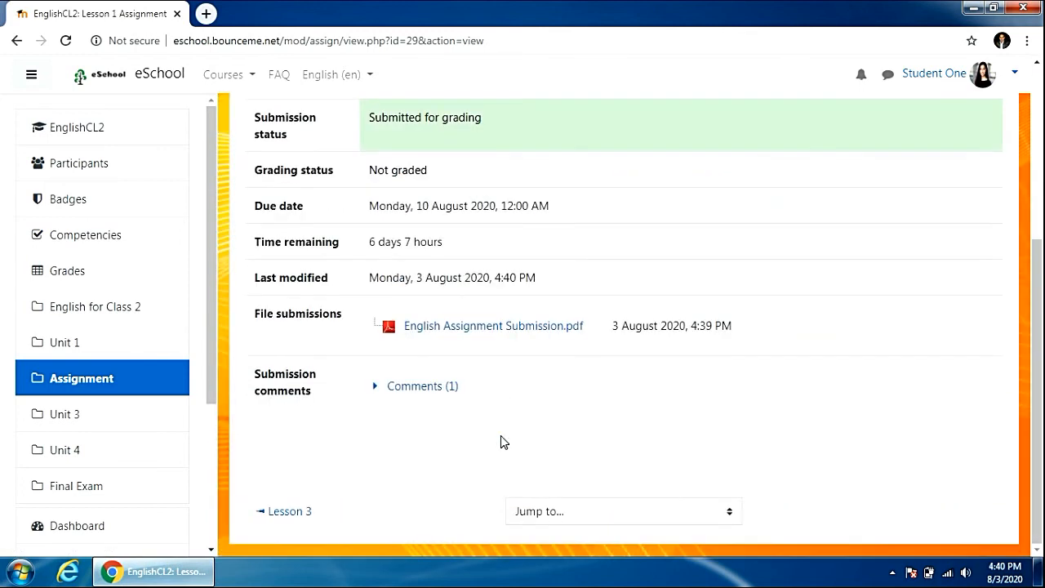
scroll(503, 442, up, 3)
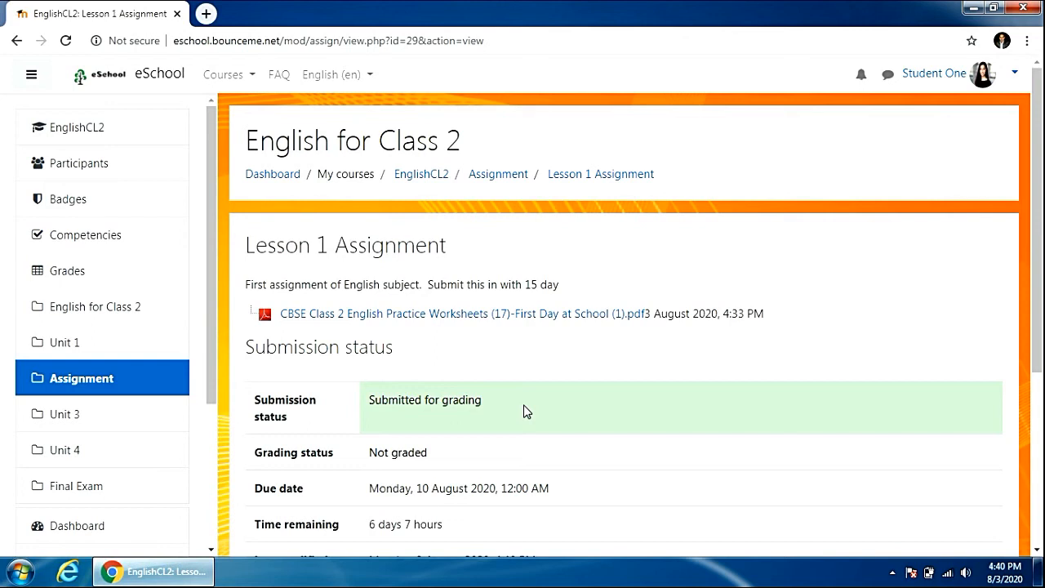
Log out of the student account and log in to the teacher account with its username and password.
click(1017, 79)
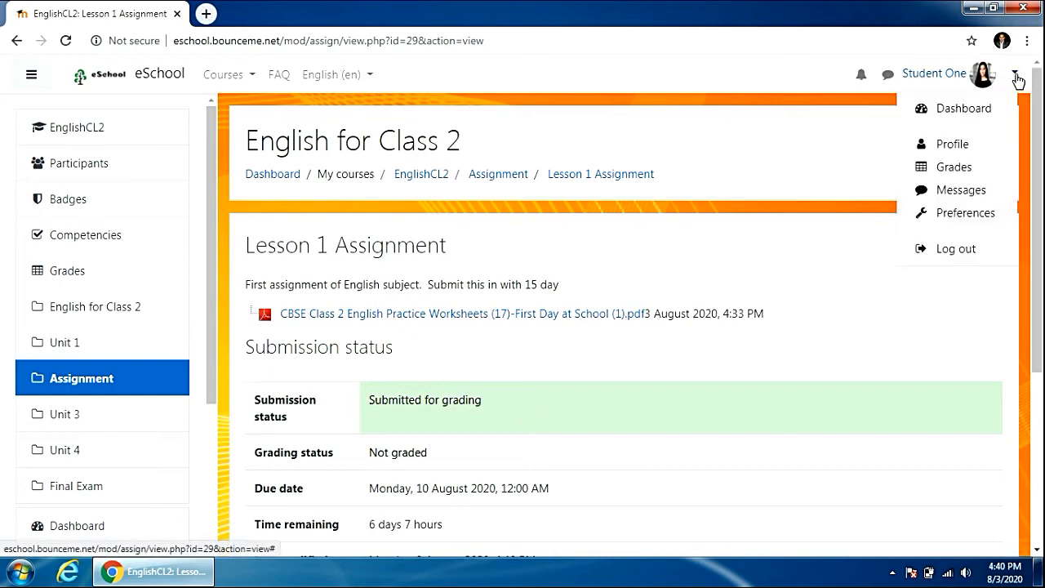
click(950, 243)
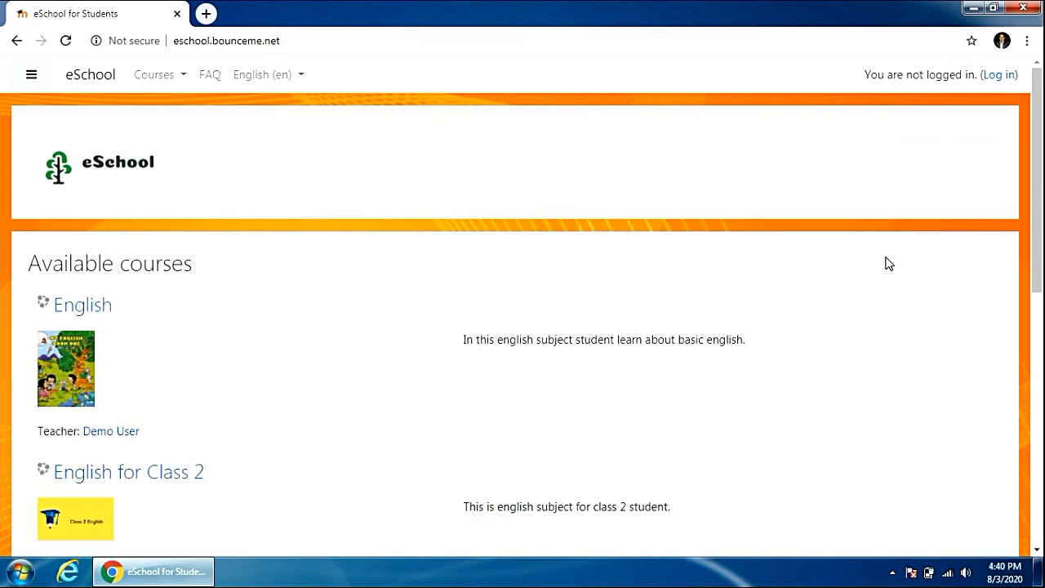
click(1001, 76)
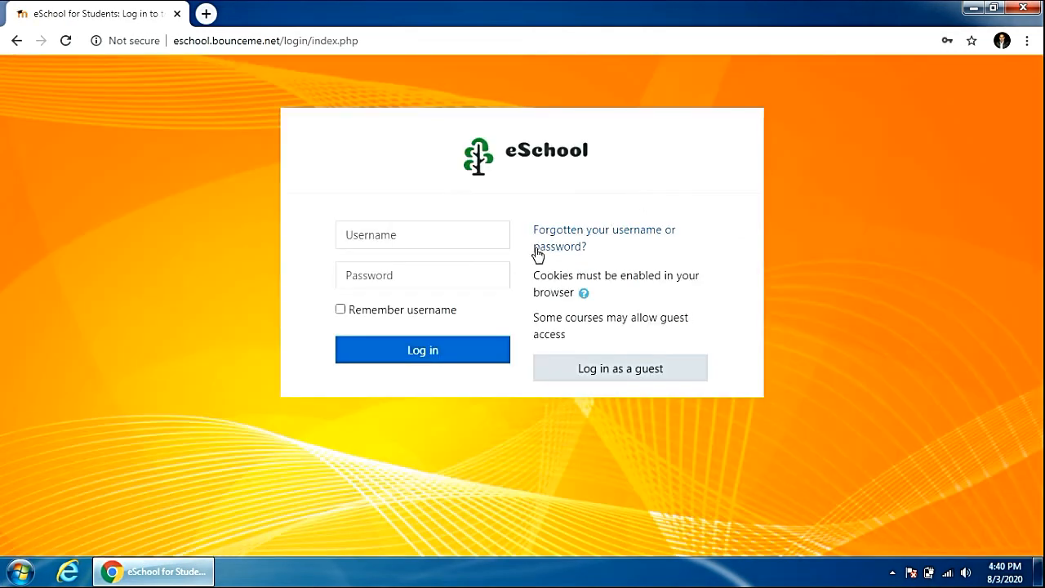
click(446, 234)
text(ama)
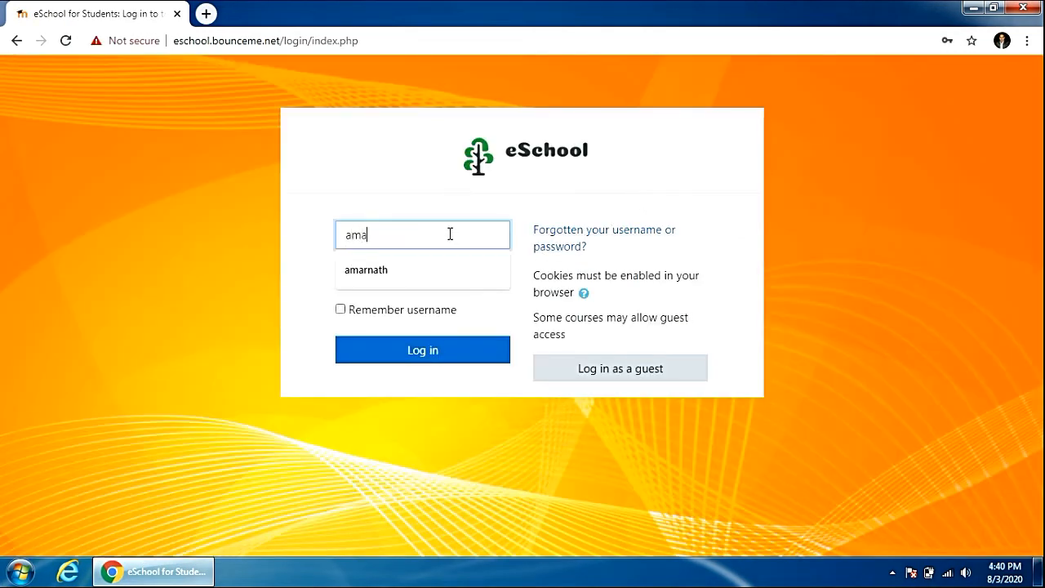
text(rnath)
key(Tab)
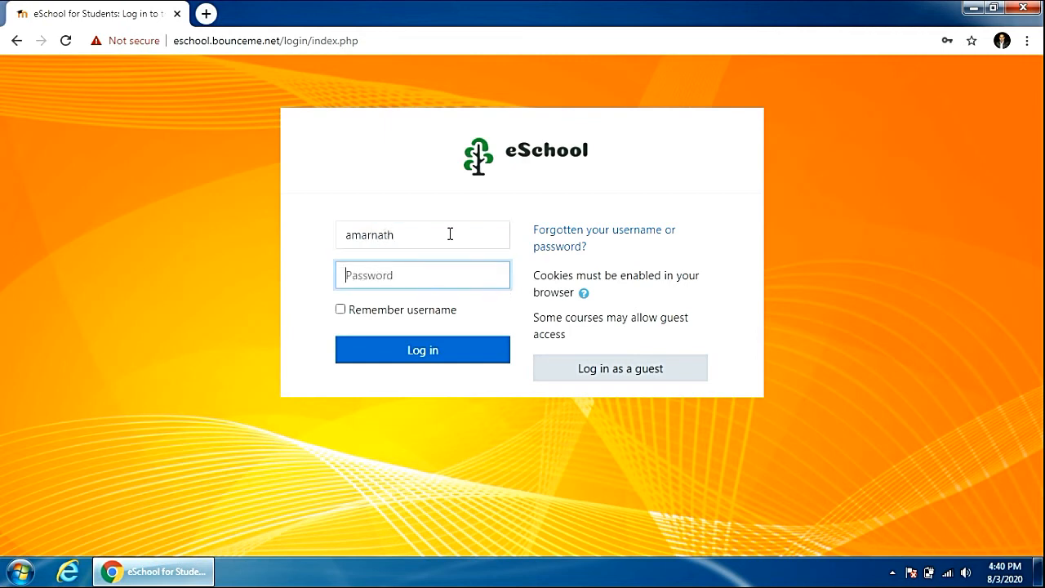
text(••••••••)
key(Return)
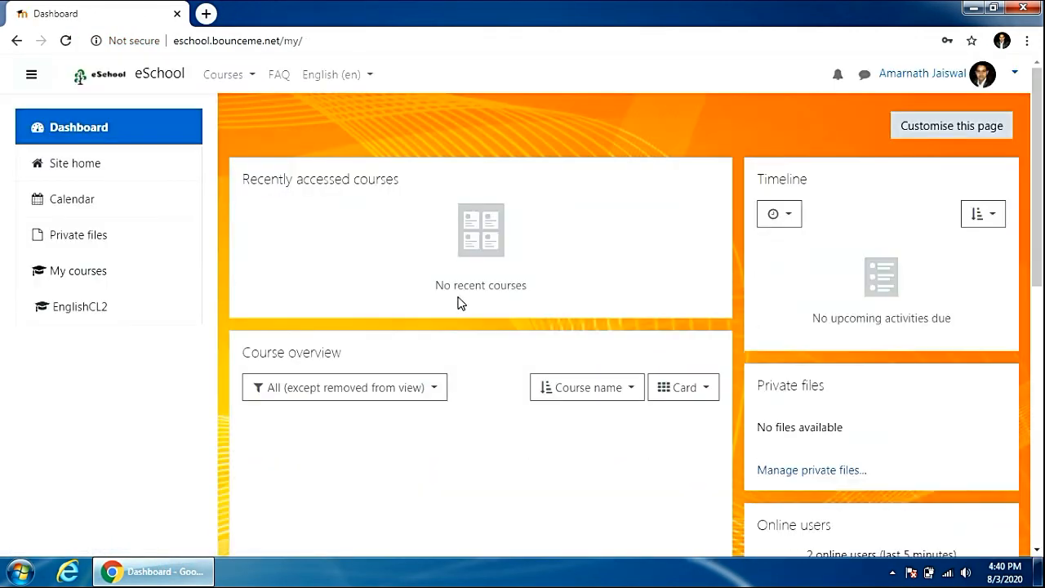
Look over the teacher dashboard and its upcoming events, and open Lesson 1 Assignment in the English for Class 2 course.
scroll(516, 389, down, 2)
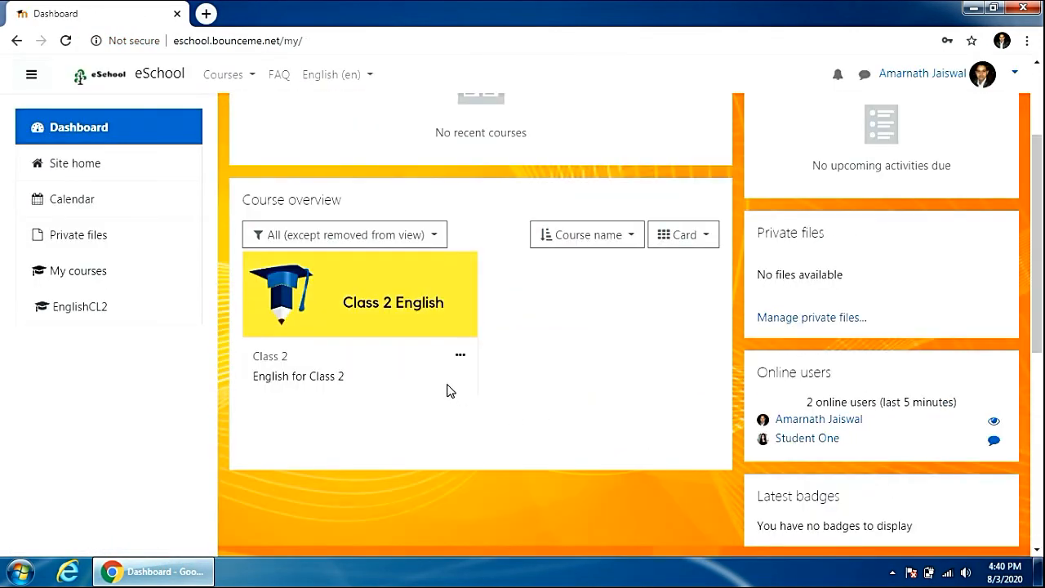
scroll(481, 416, down, 4)
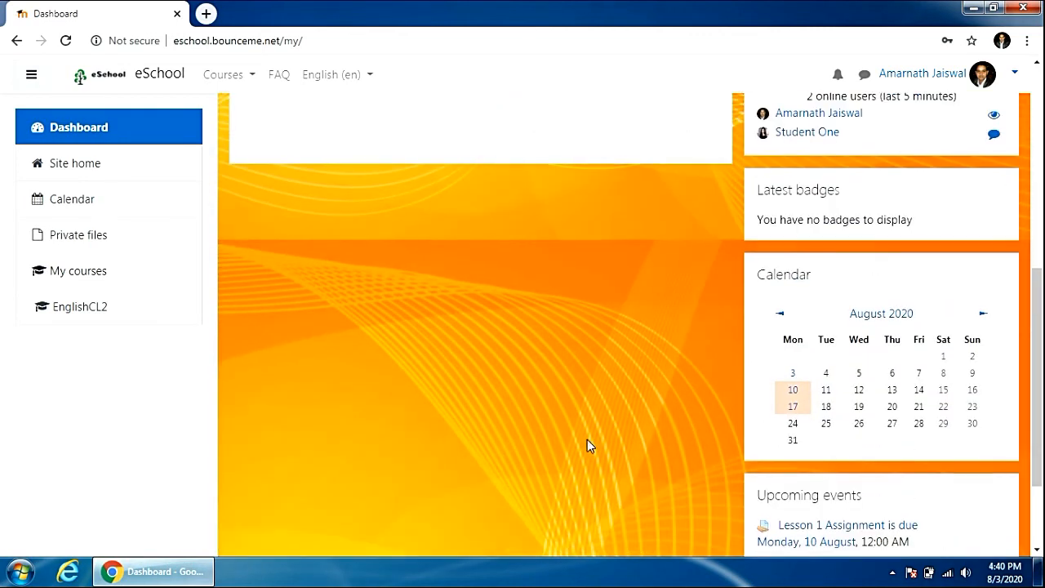
scroll(588, 443, down, 2)
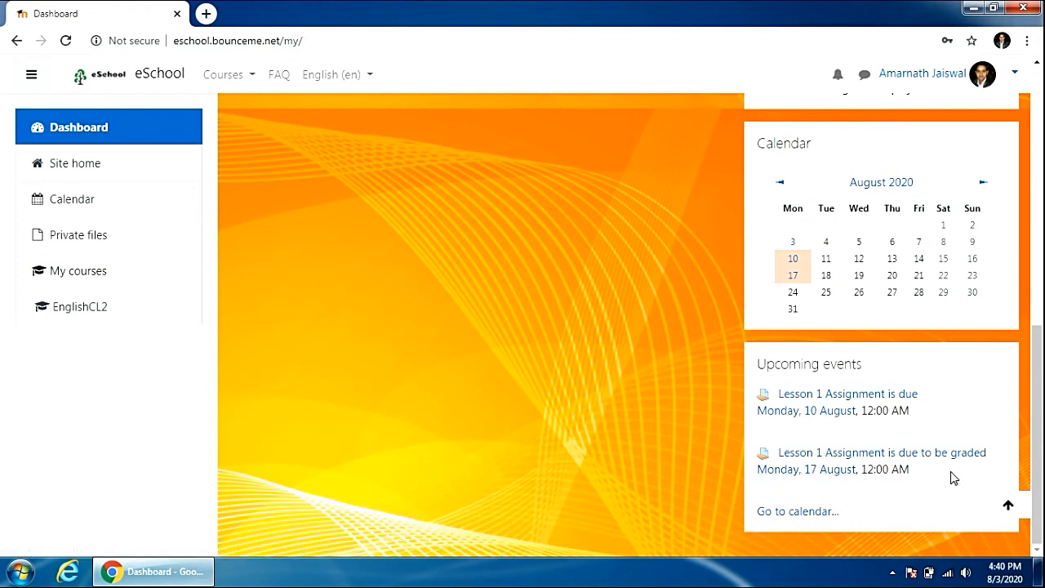
scroll(817, 432, up, 6)
click(401, 461)
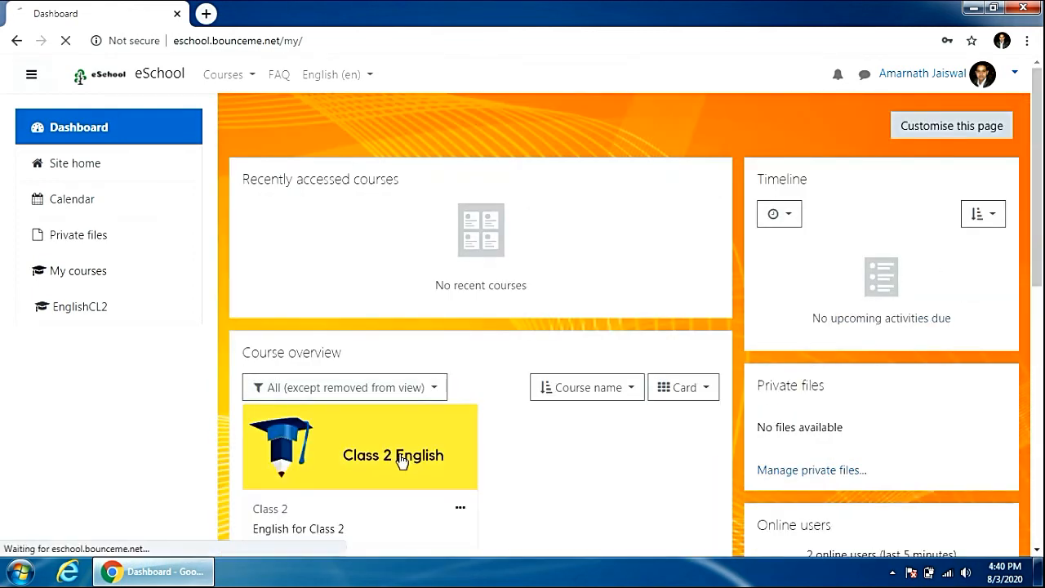
scroll(344, 421, down, 10)
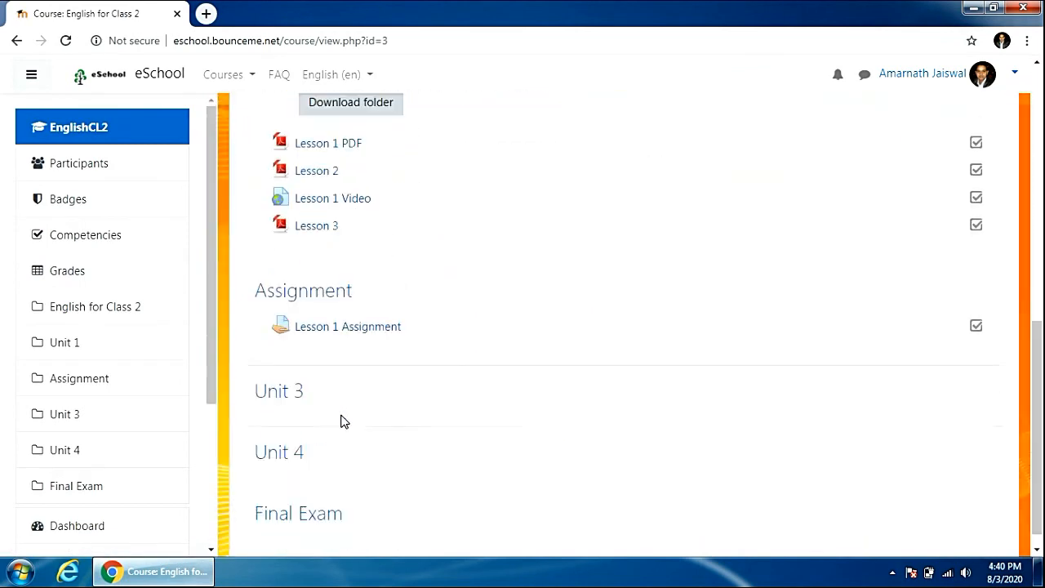
click(346, 314)
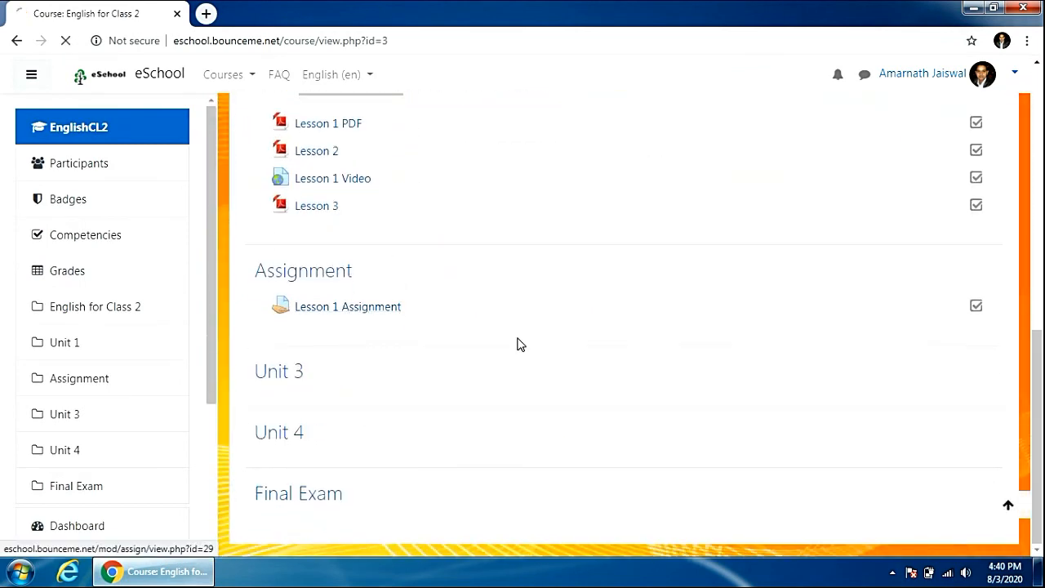
Check the grading summary, view all submissions, and open the first student's submitted work for grading.
scroll(517, 346, down, 2)
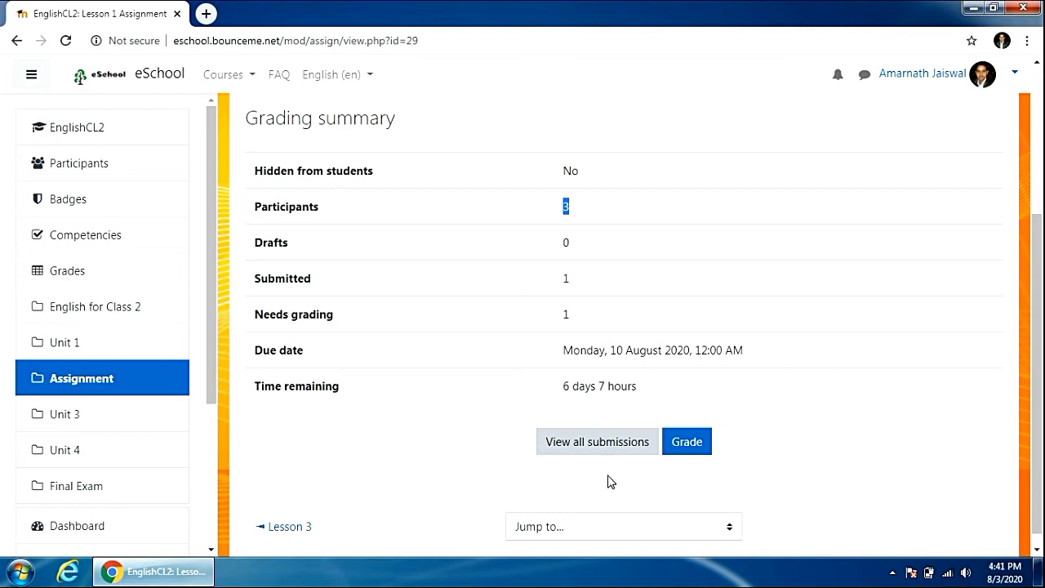
click(592, 445)
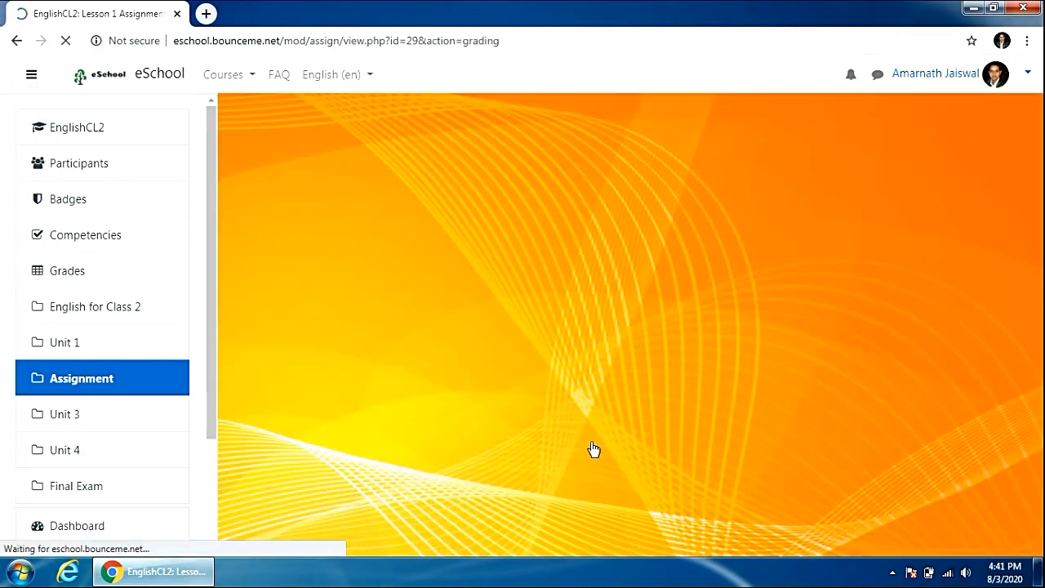
scroll(544, 432, down, 3)
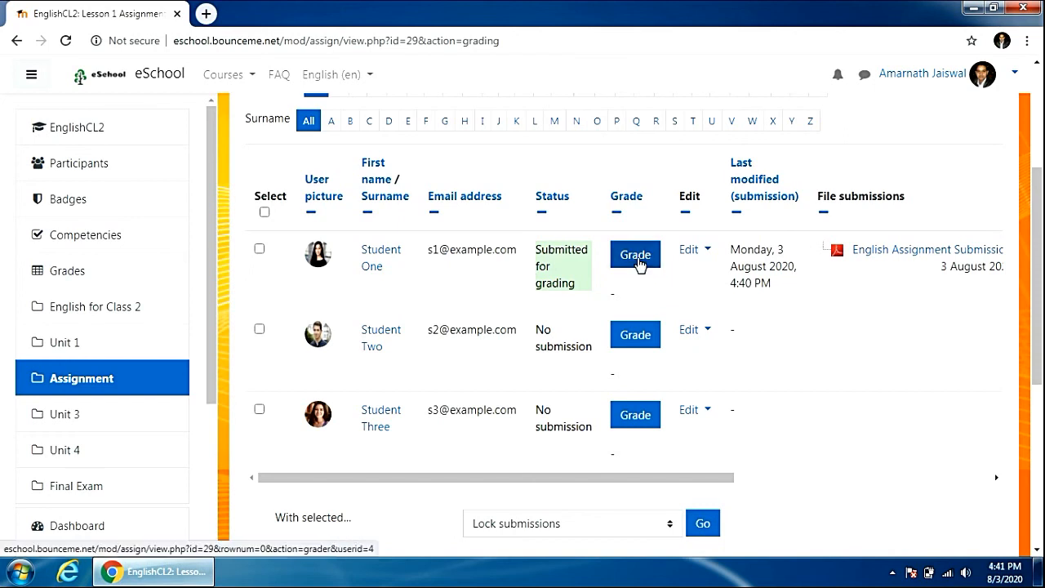
click(637, 257)
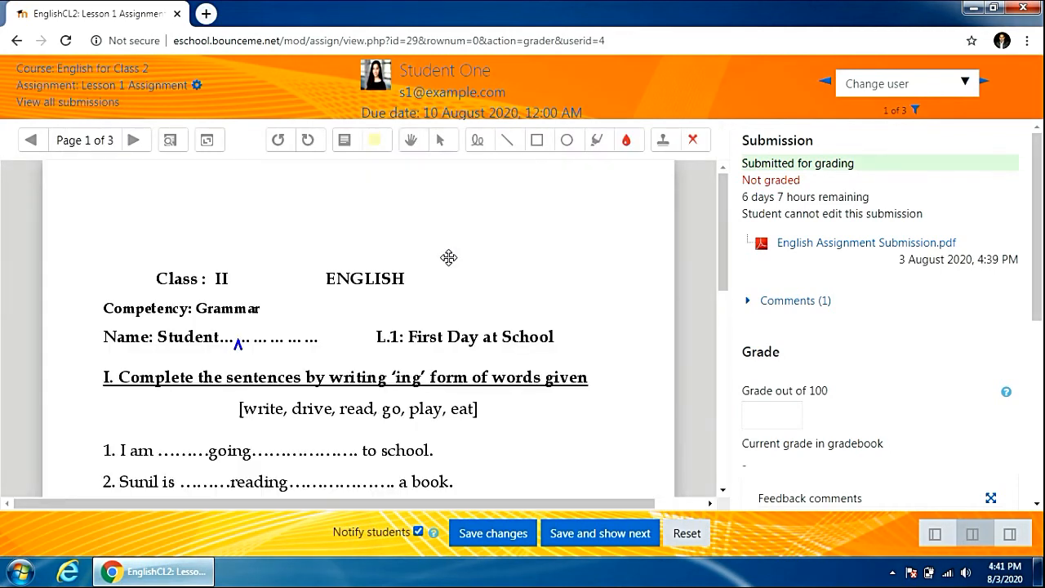
Stamp a red cross beside the bracketed word list of section I on page 1 of the submission.
scroll(331, 400, down, 2)
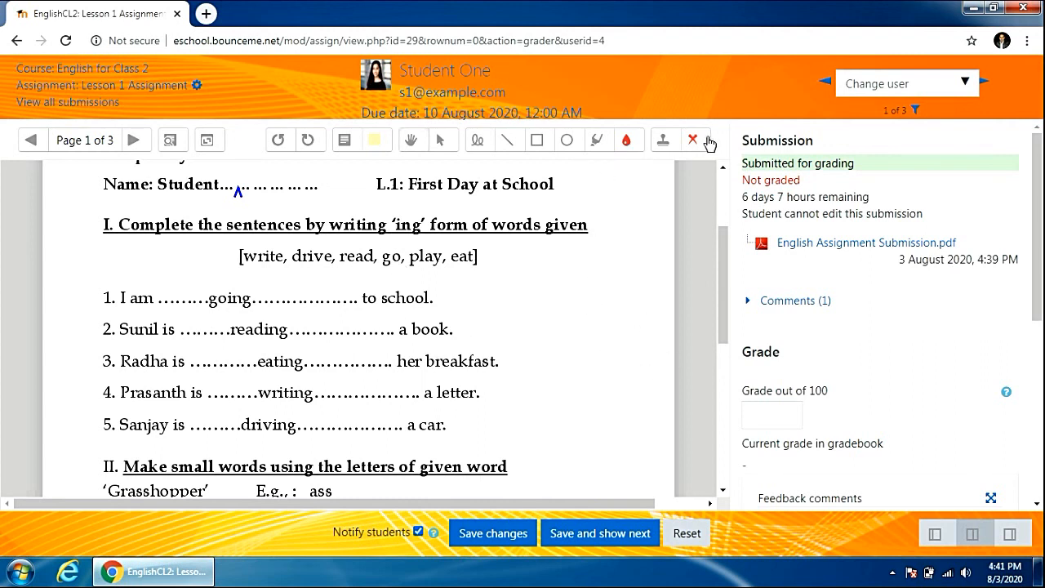
click(663, 143)
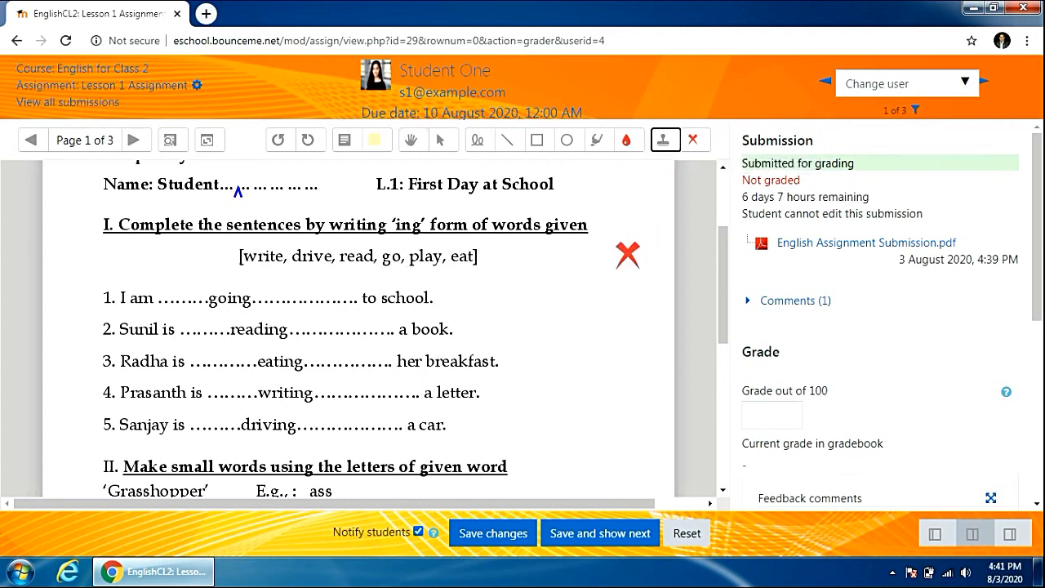
click(558, 268)
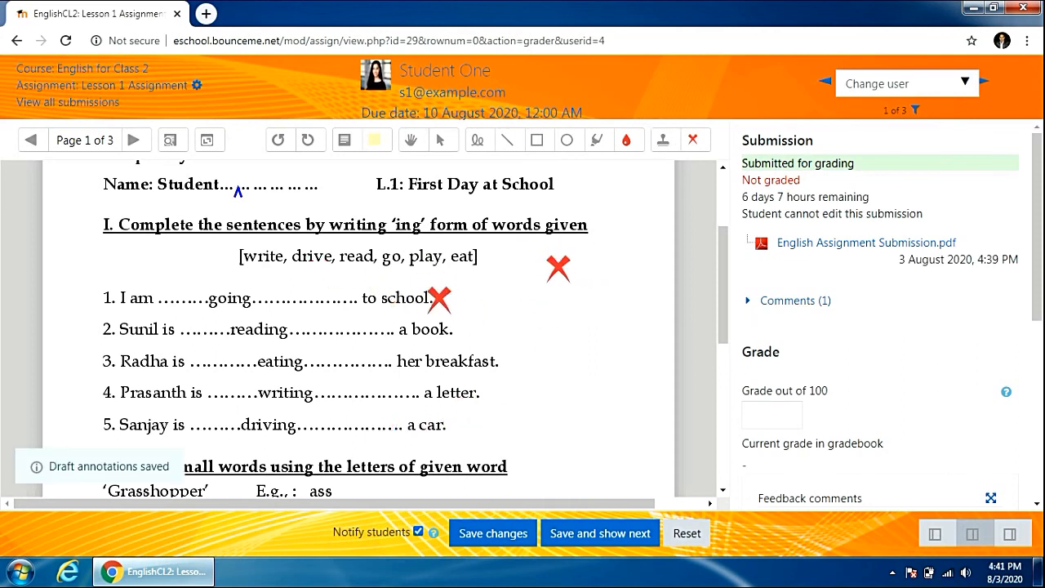
Stamp red crosses by sentences 1 and 2 of section I, and green ticks beside sentences 3, 4 and 5.
click(459, 278)
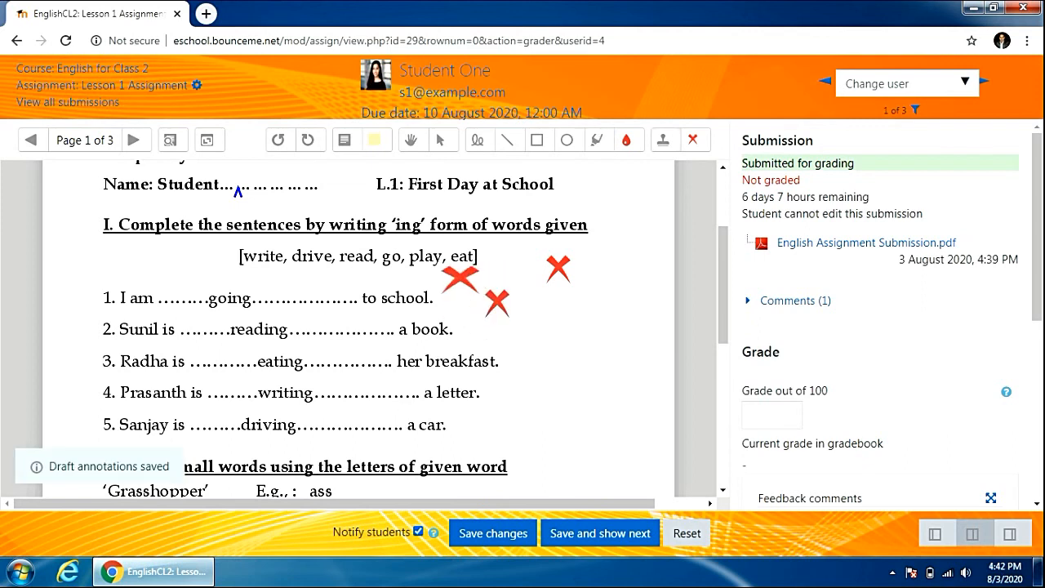
click(692, 139)
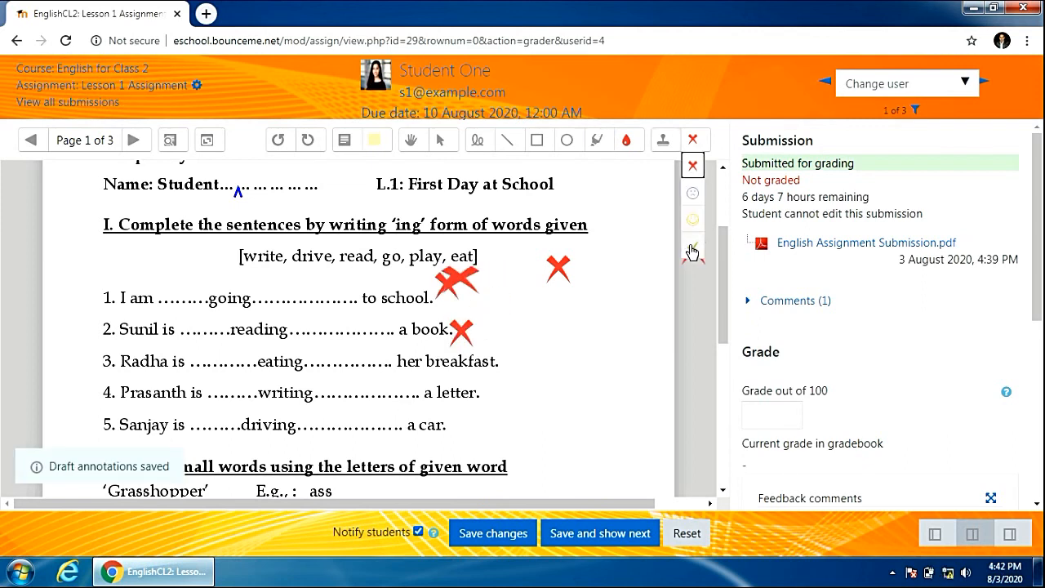
click(692, 250)
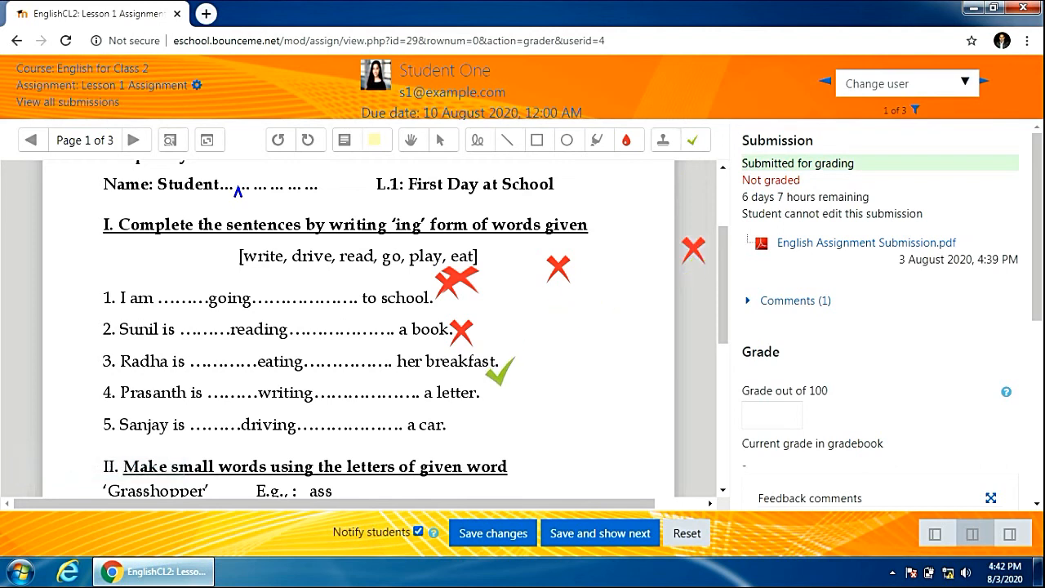
click(510, 358)
click(500, 391)
click(490, 425)
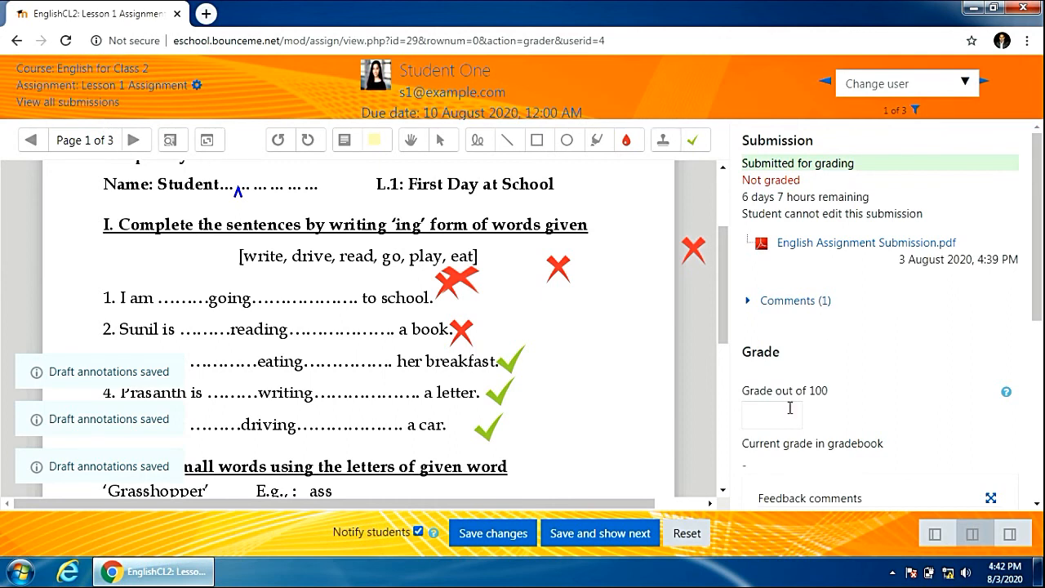
Expand the submission comments and write the comment "good.".
click(799, 302)
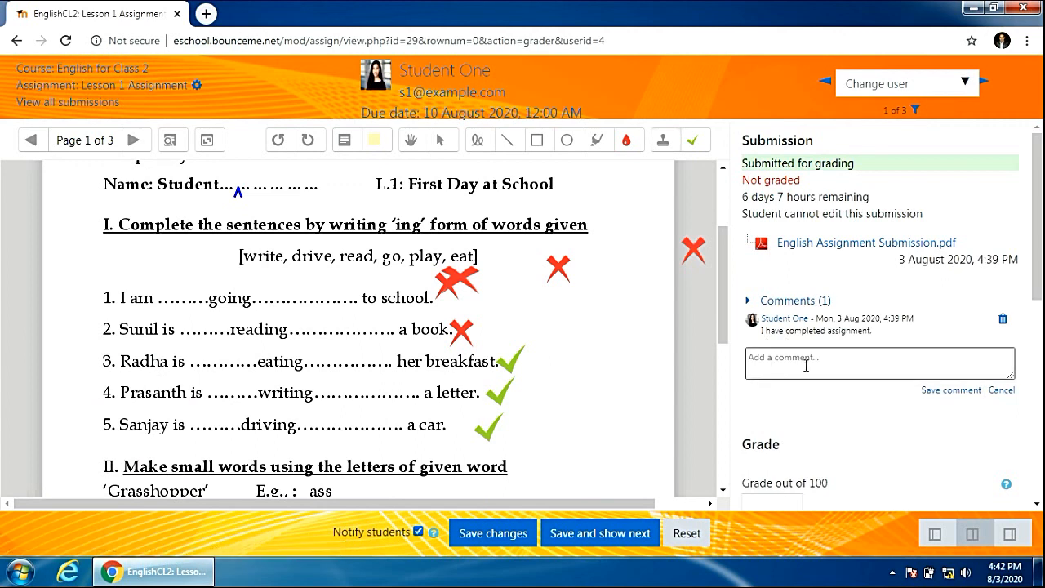
click(799, 361)
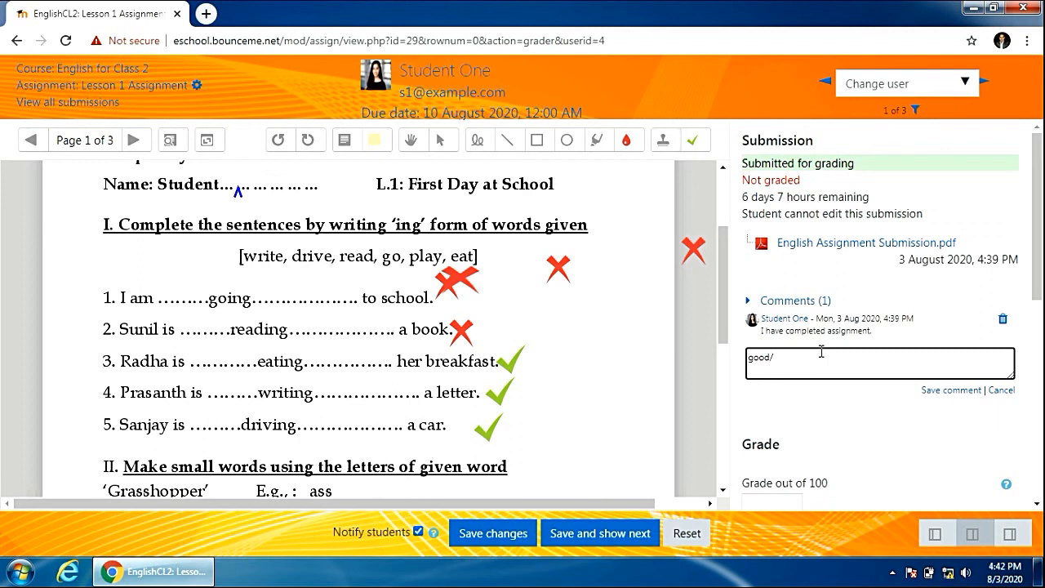
Grade the submission 80 out of 100 with the feedback comment "Excellent" and save the changes.
scroll(824, 391, down, 3)
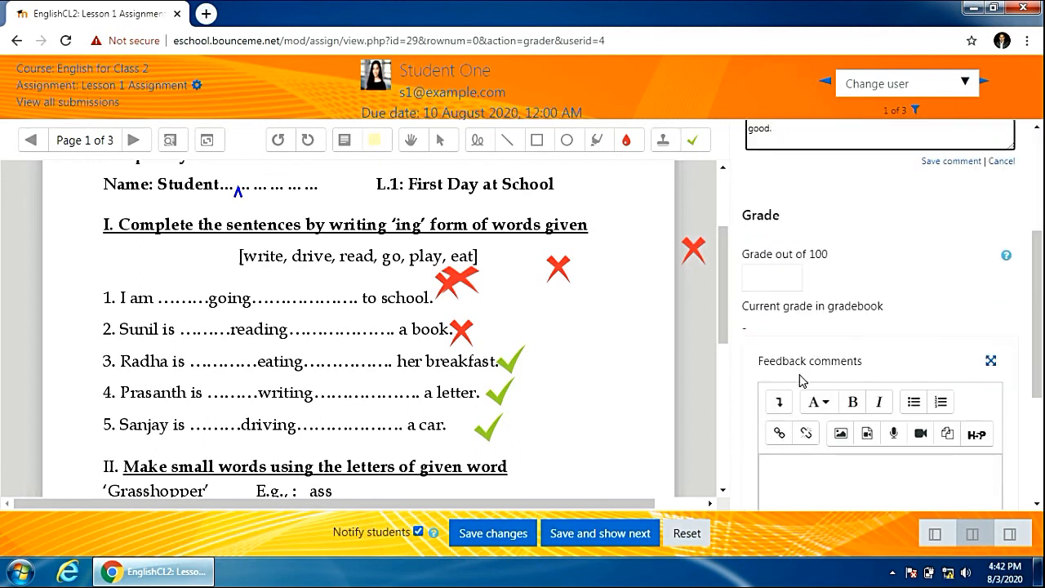
click(775, 281)
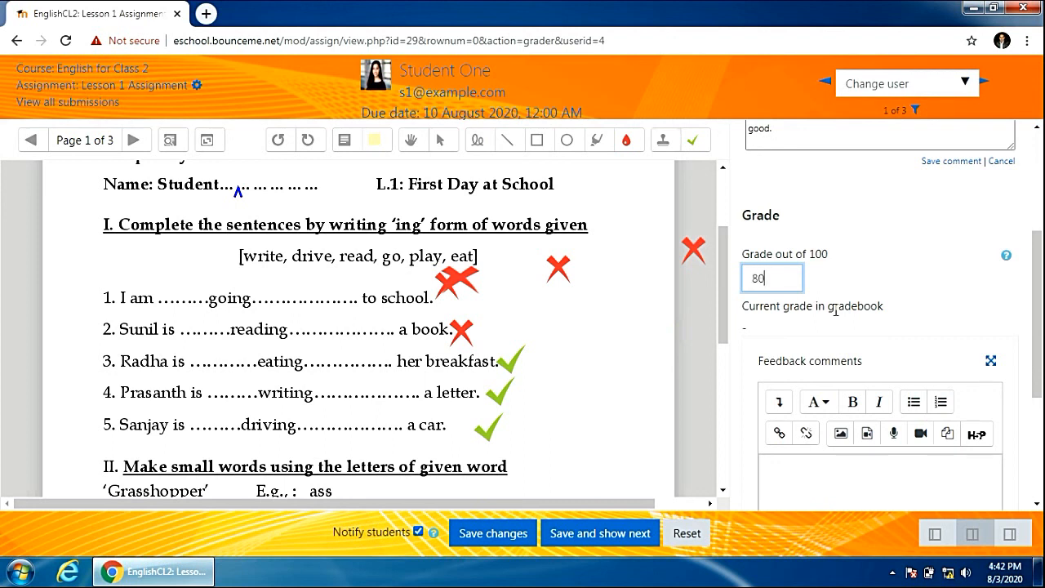
click(824, 468)
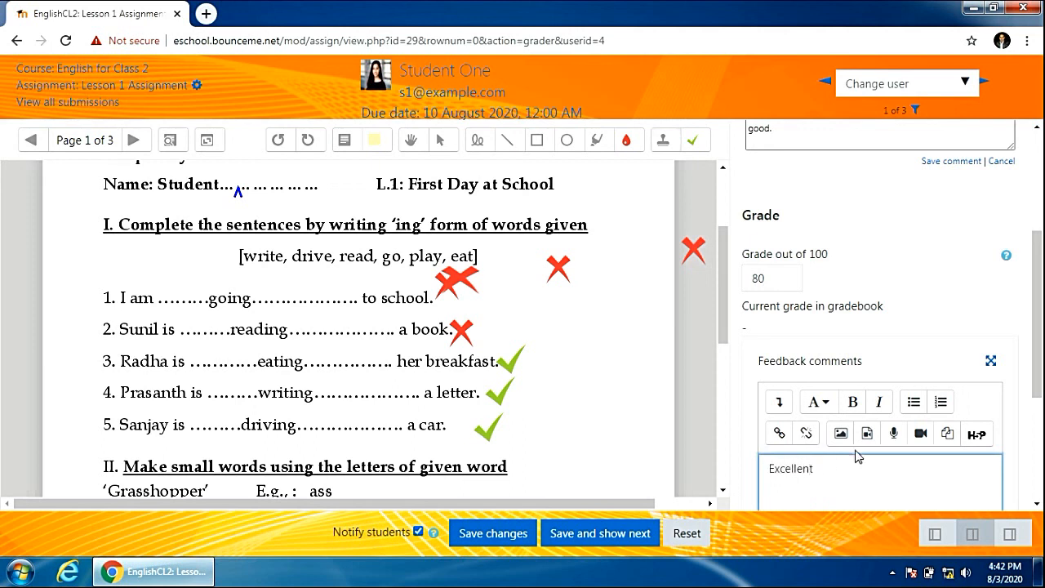
scroll(816, 457, down, 3)
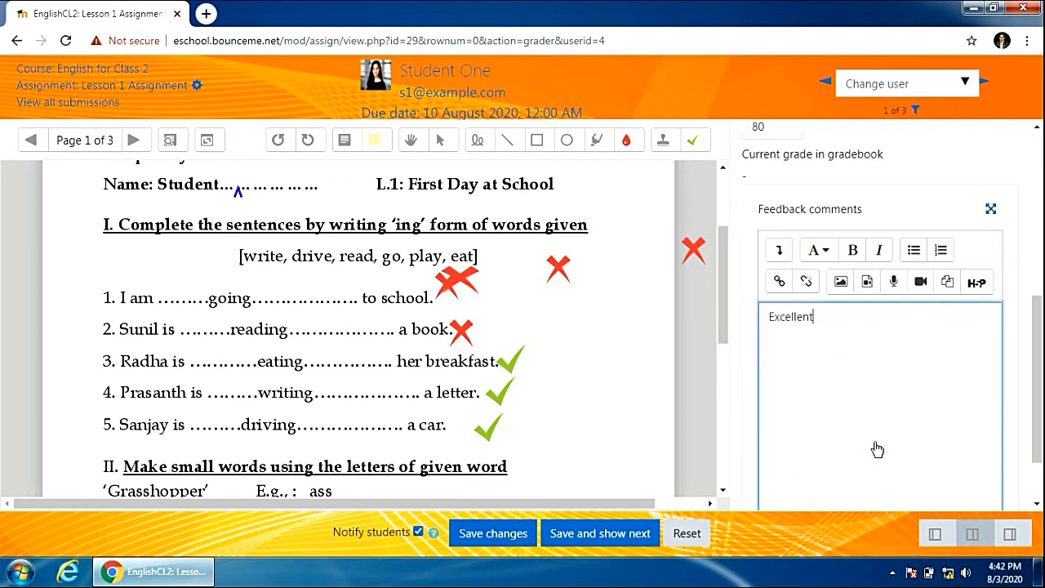
click(492, 537)
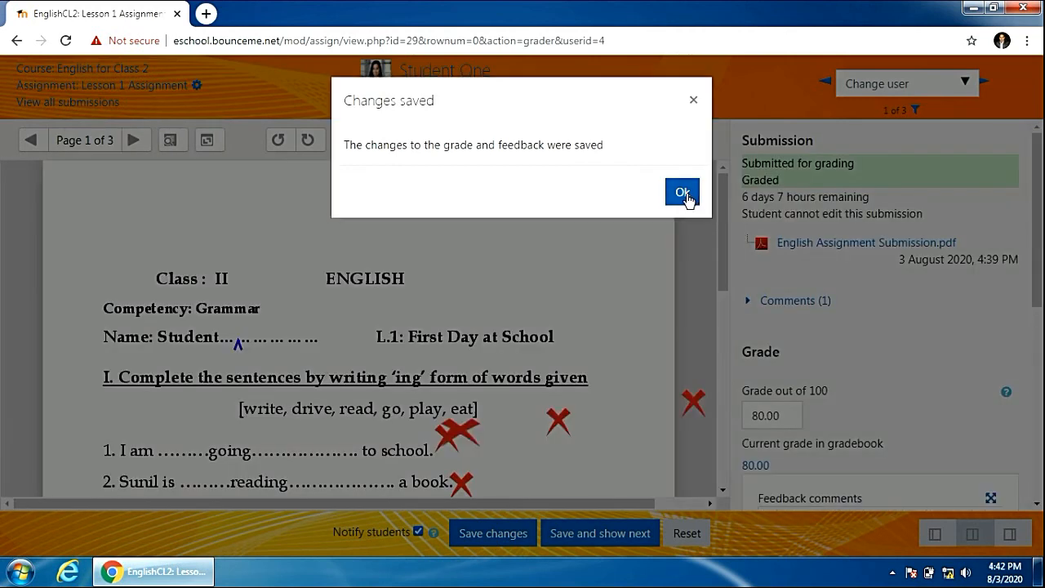
click(683, 192)
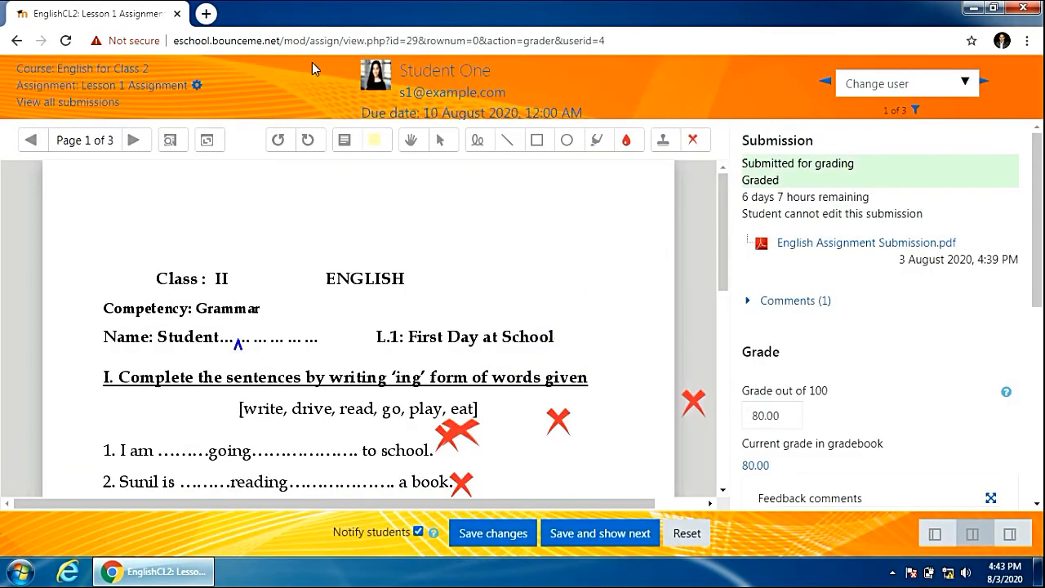
Return to Lesson 1 Assignment, view all submissions, and check the first student's grade.
click(71, 90)
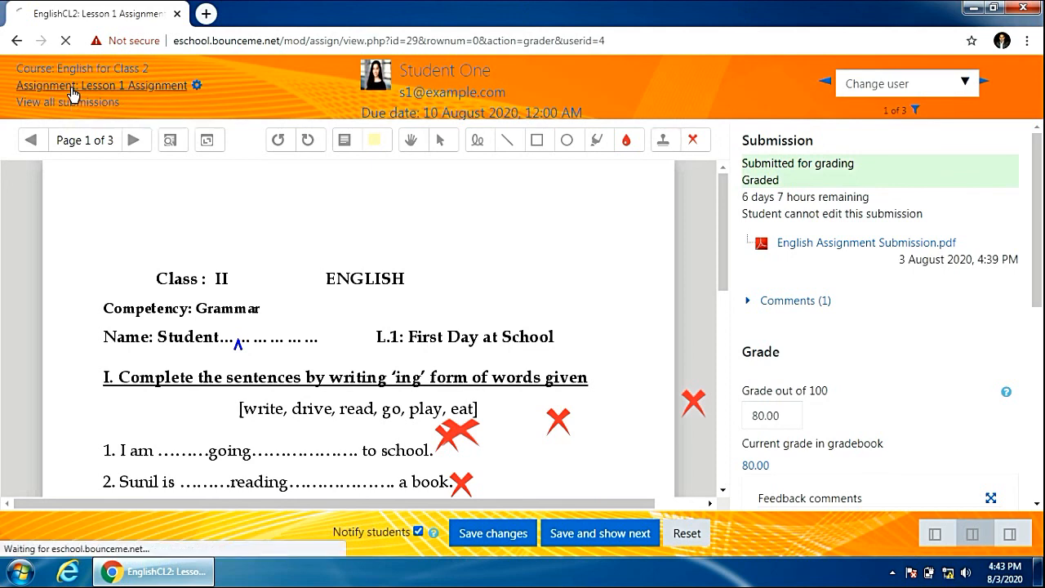
scroll(434, 333, down, 3)
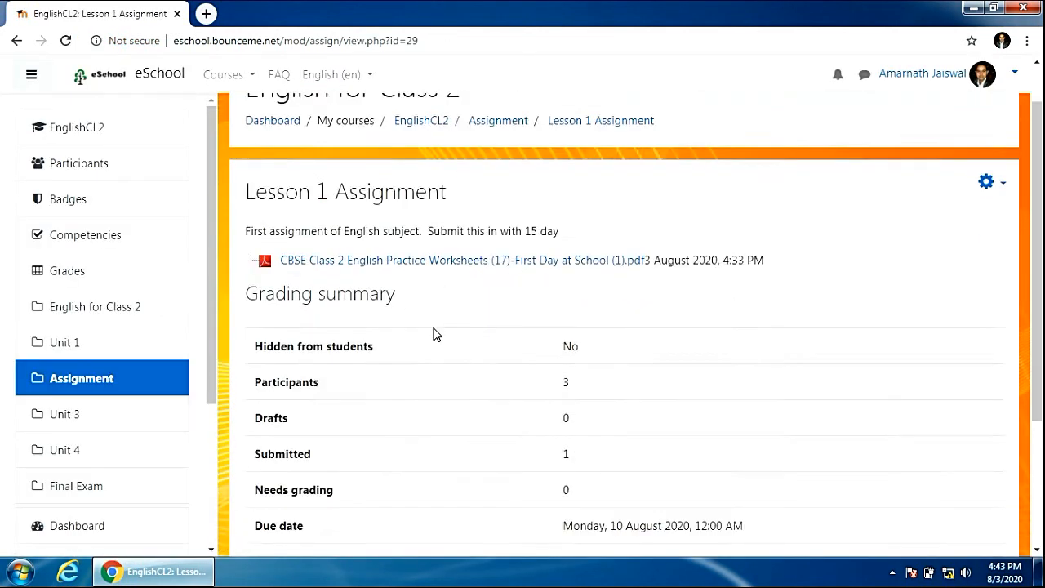
click(570, 453)
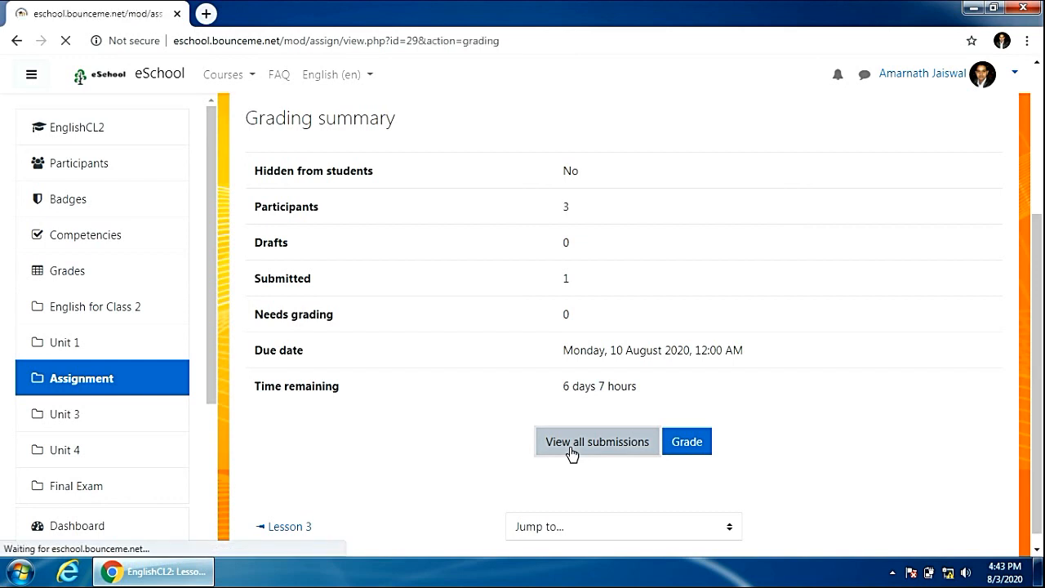
scroll(570, 453, down, 3)
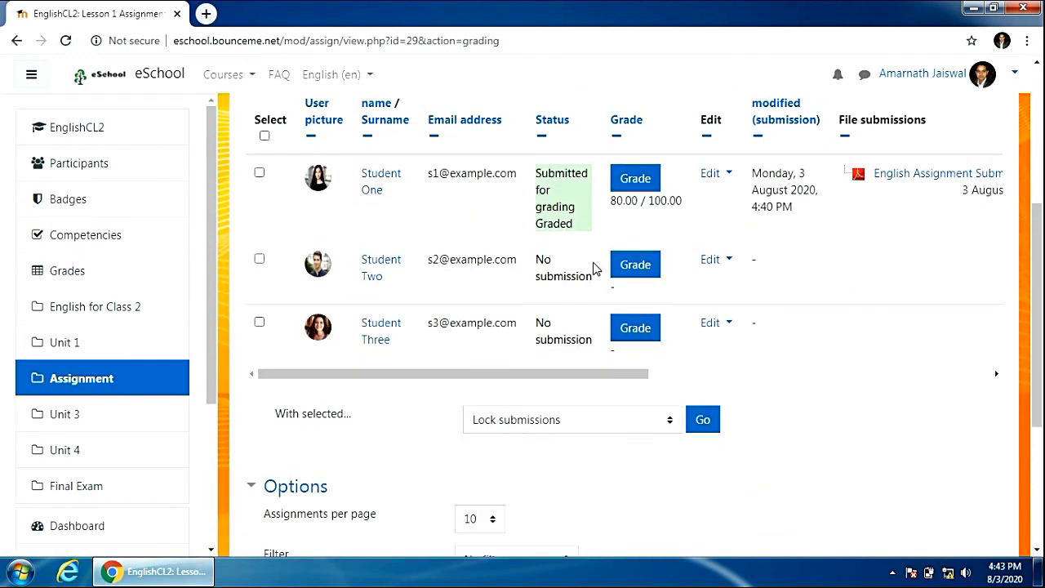
drag(612, 207, 676, 204)
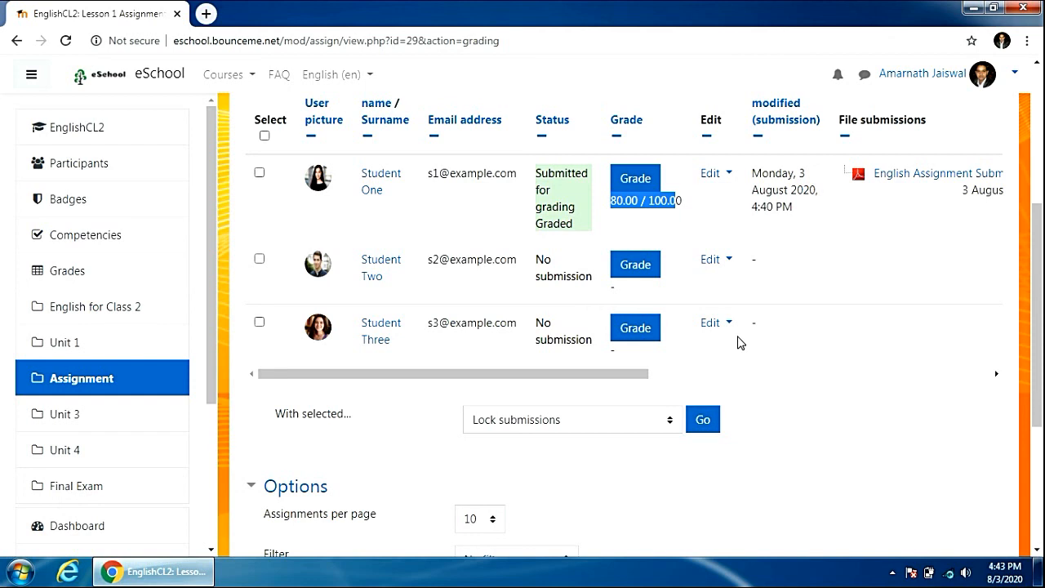
Check the edit options available for the second student and look over the submissions table.
click(729, 260)
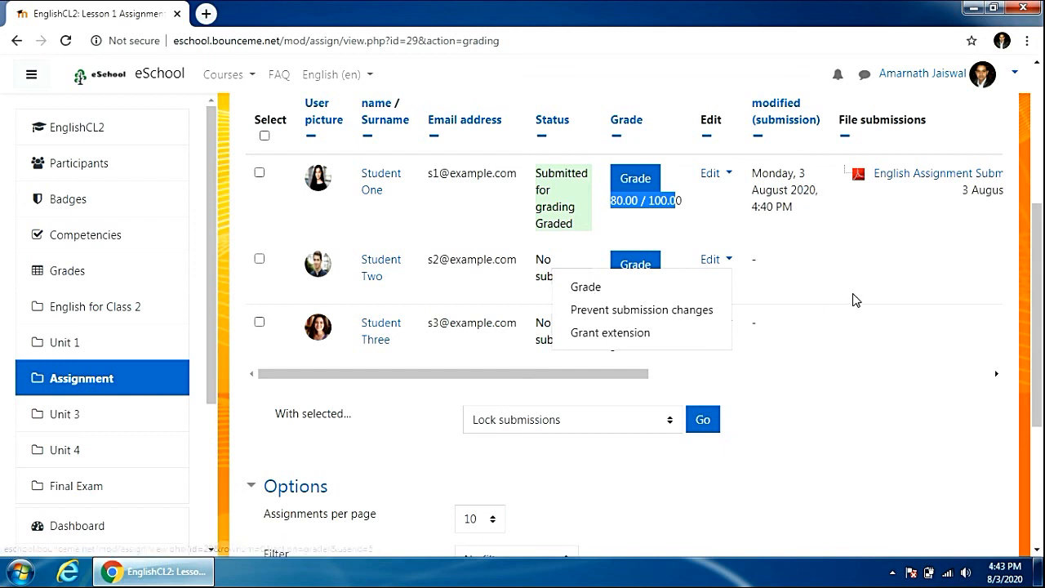
click(821, 392)
scroll(821, 392, up, 4)
scroll(821, 392, down, 4)
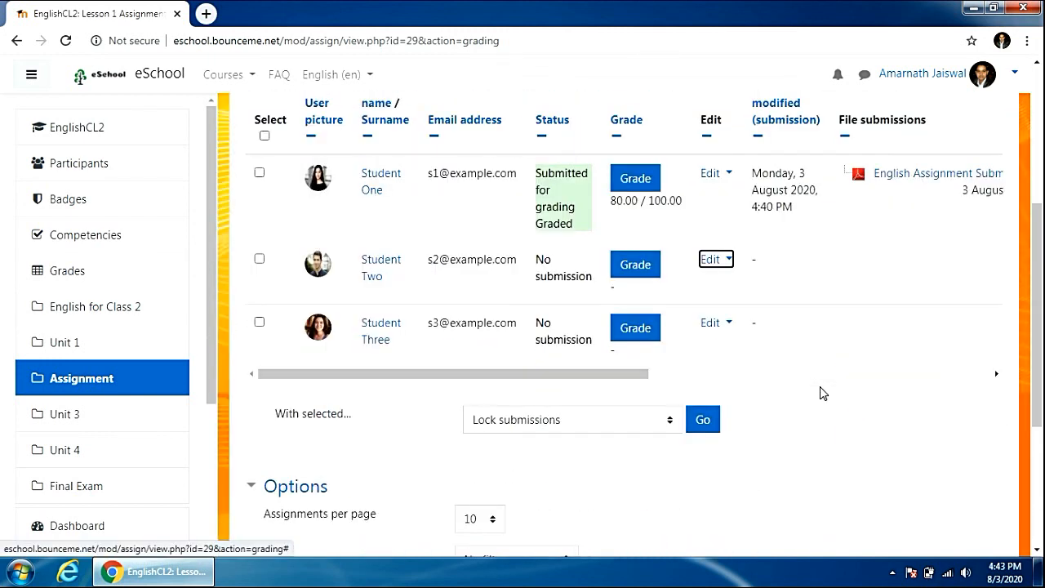
scroll(821, 392, up, 4)
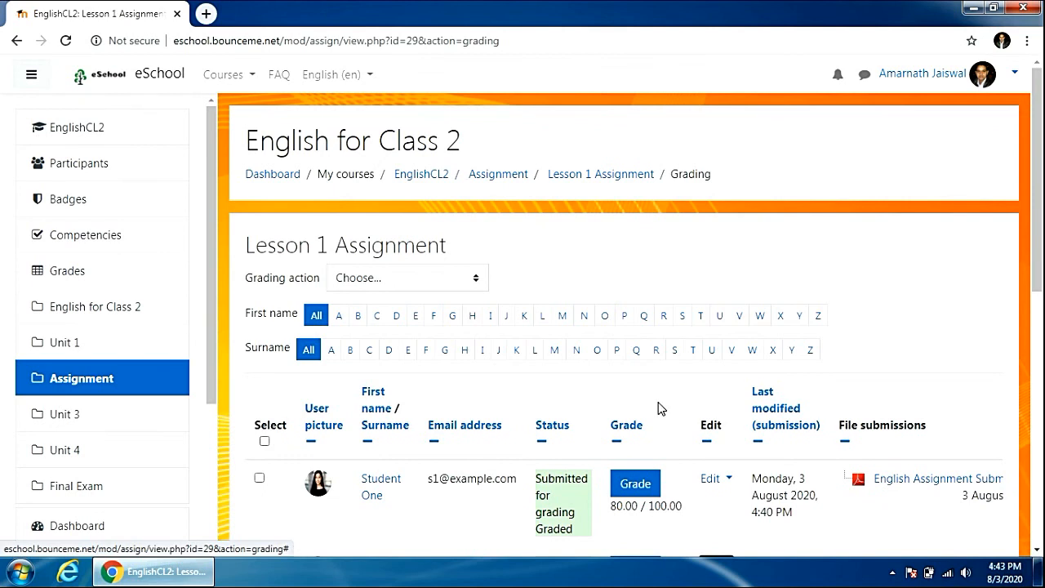
scroll(661, 406, down, 4)
scroll(680, 397, up, 4)
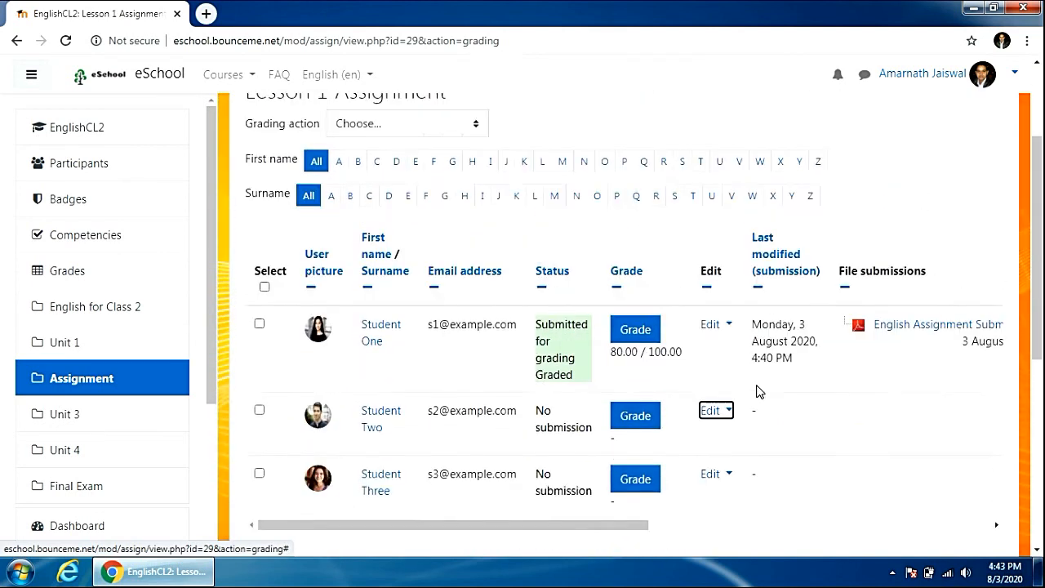
Go back to the Lesson 1 Assignment page and review its grading summary.
click(594, 175)
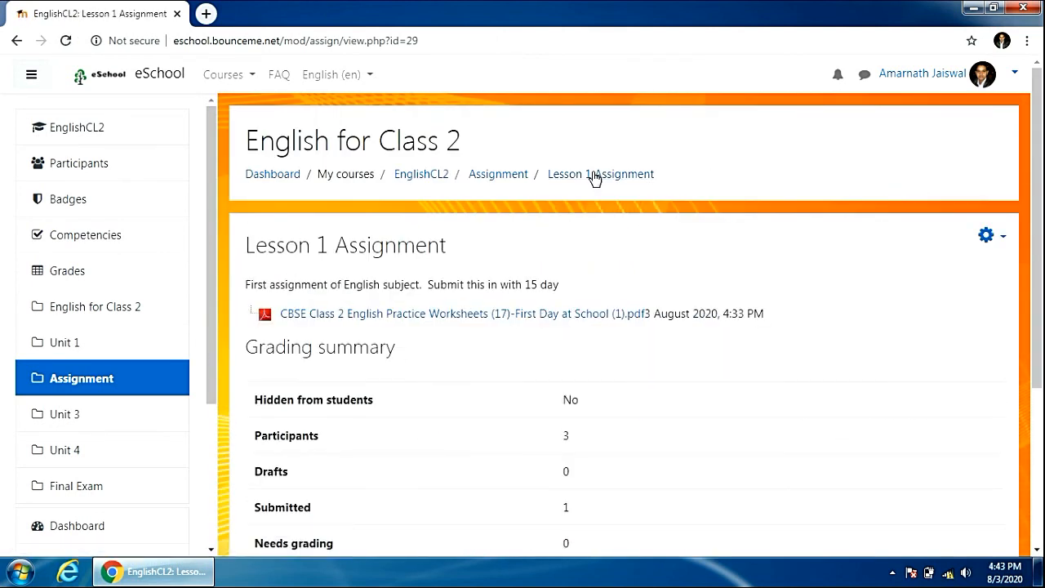
scroll(594, 330, down, 3)
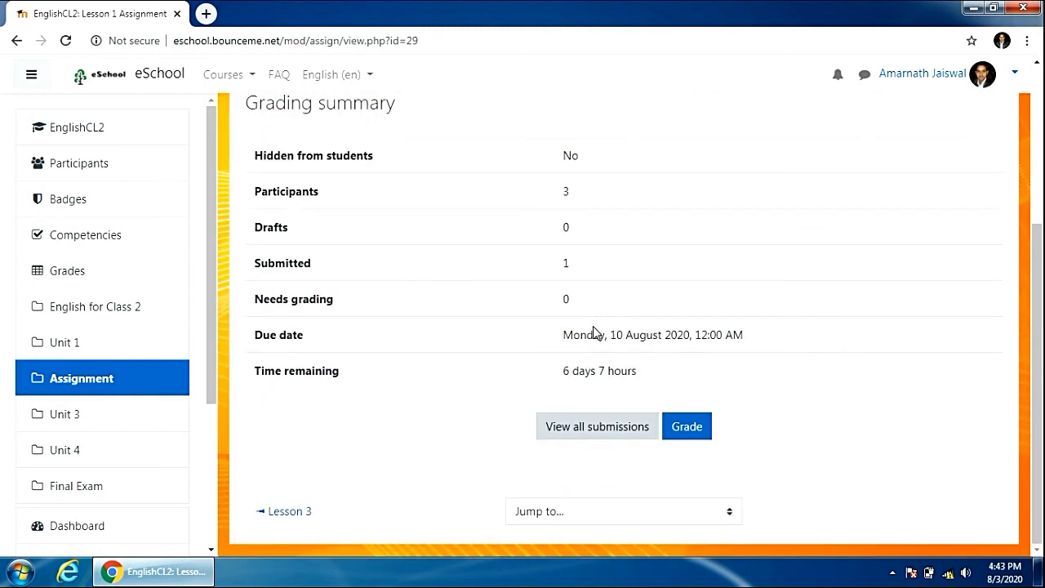
scroll(593, 333, up, 3)
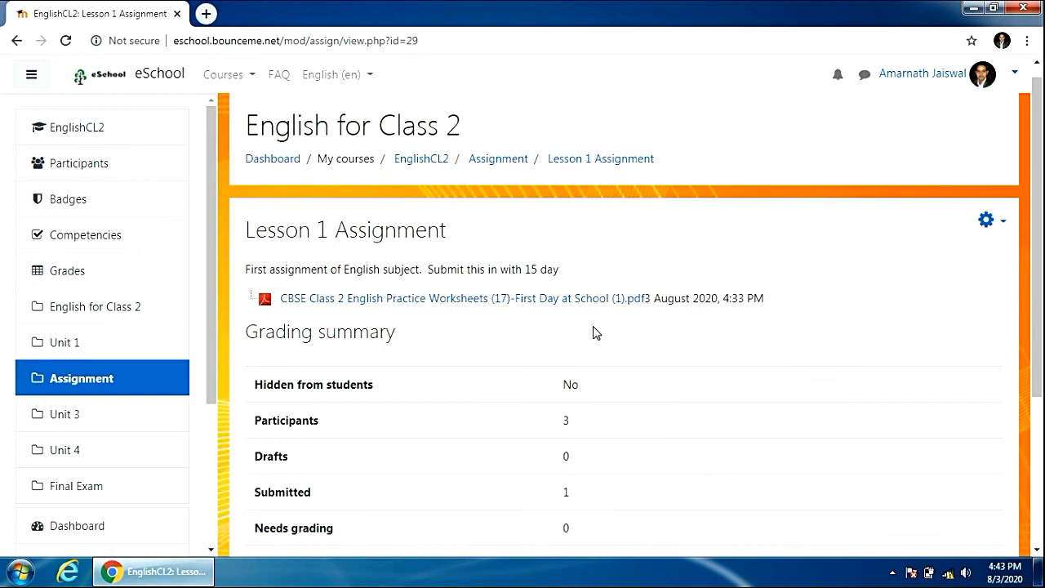